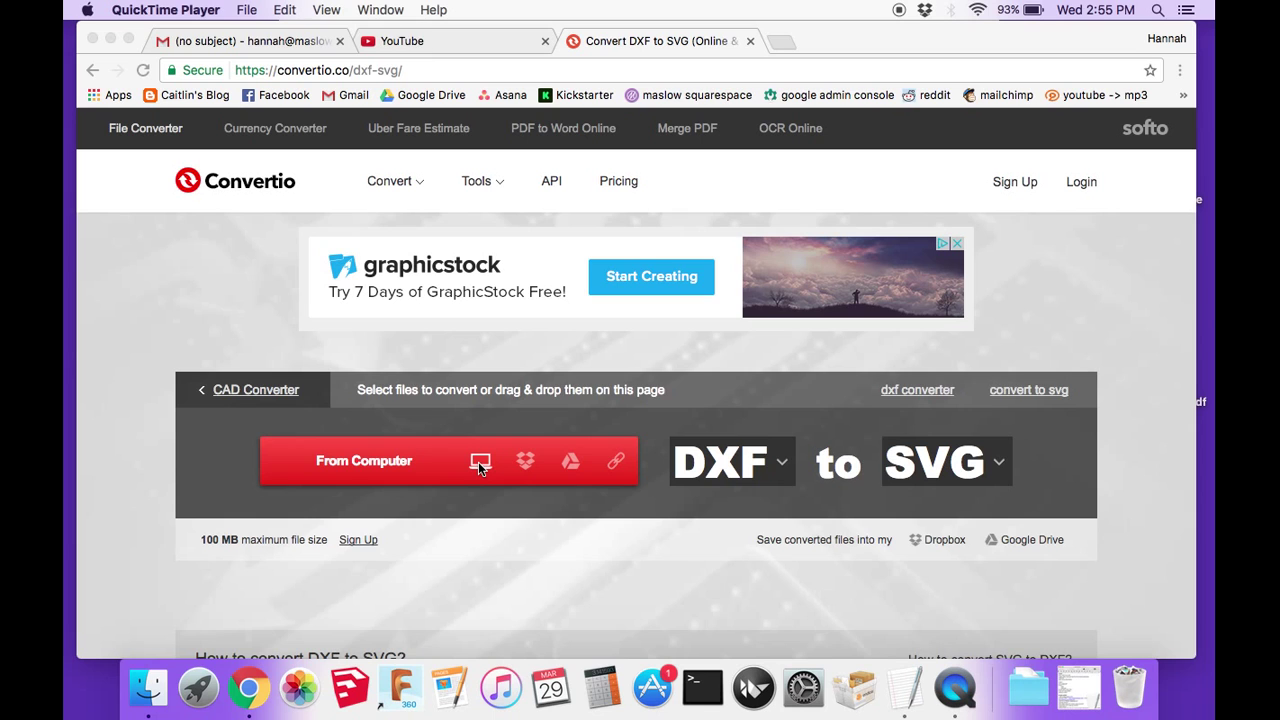
- Upload the atfab 5-to-30-minute chair DXF from the Desktop to Convertio, convert it to SVG and download the result
{"action": "left_click", "coordinate": [480, 467]}
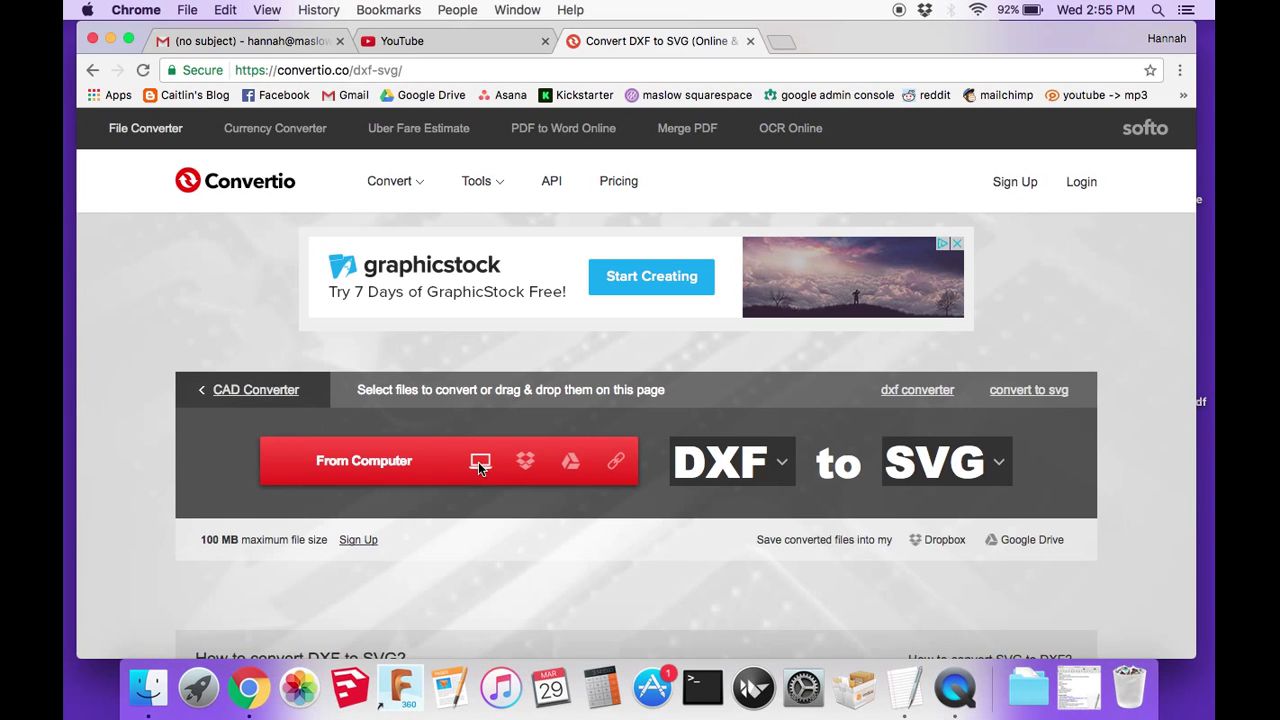
{"action": "left_click", "coordinate": [480, 465]}
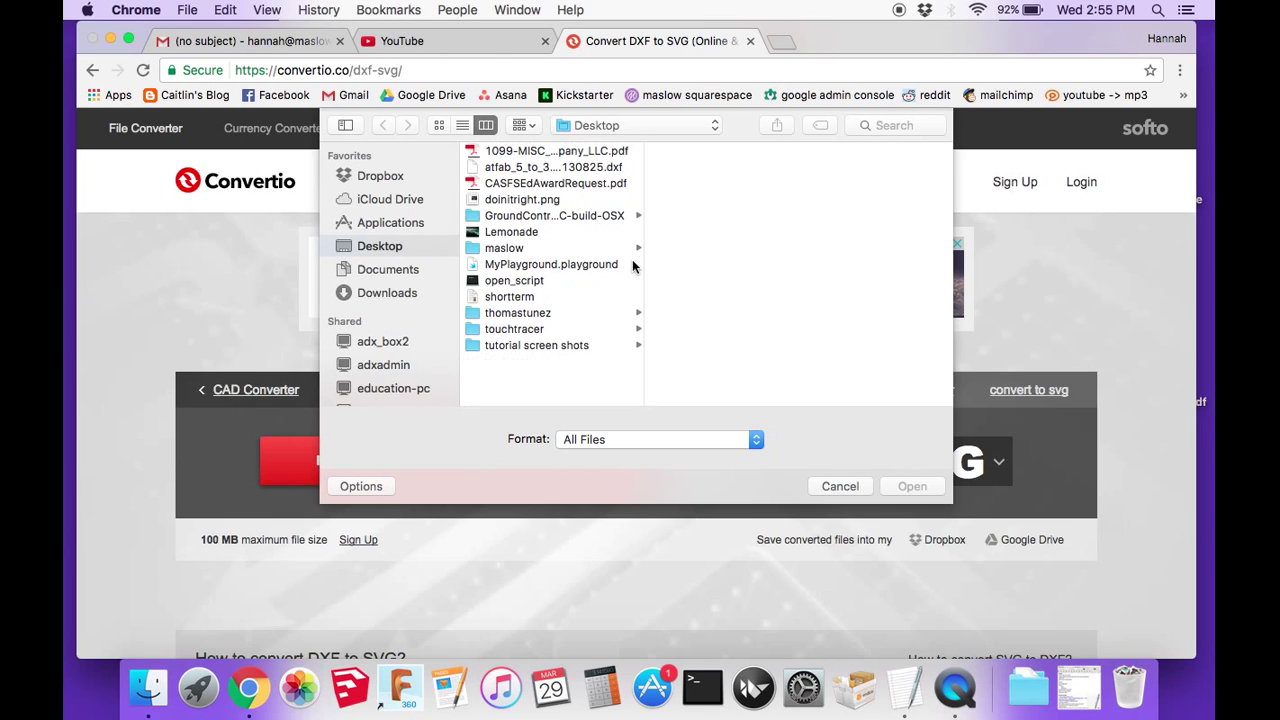
{"action": "double_click", "coordinate": [591, 167]}
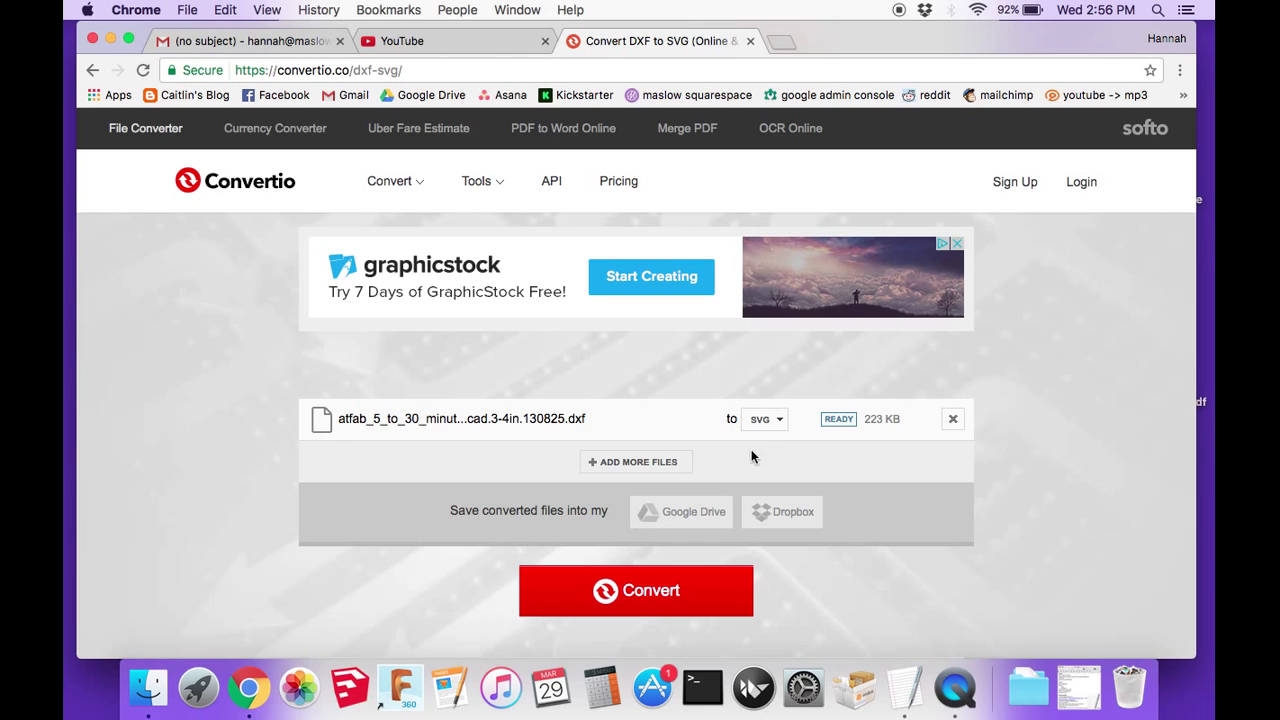
{"action": "left_click", "coordinate": [630, 592]}
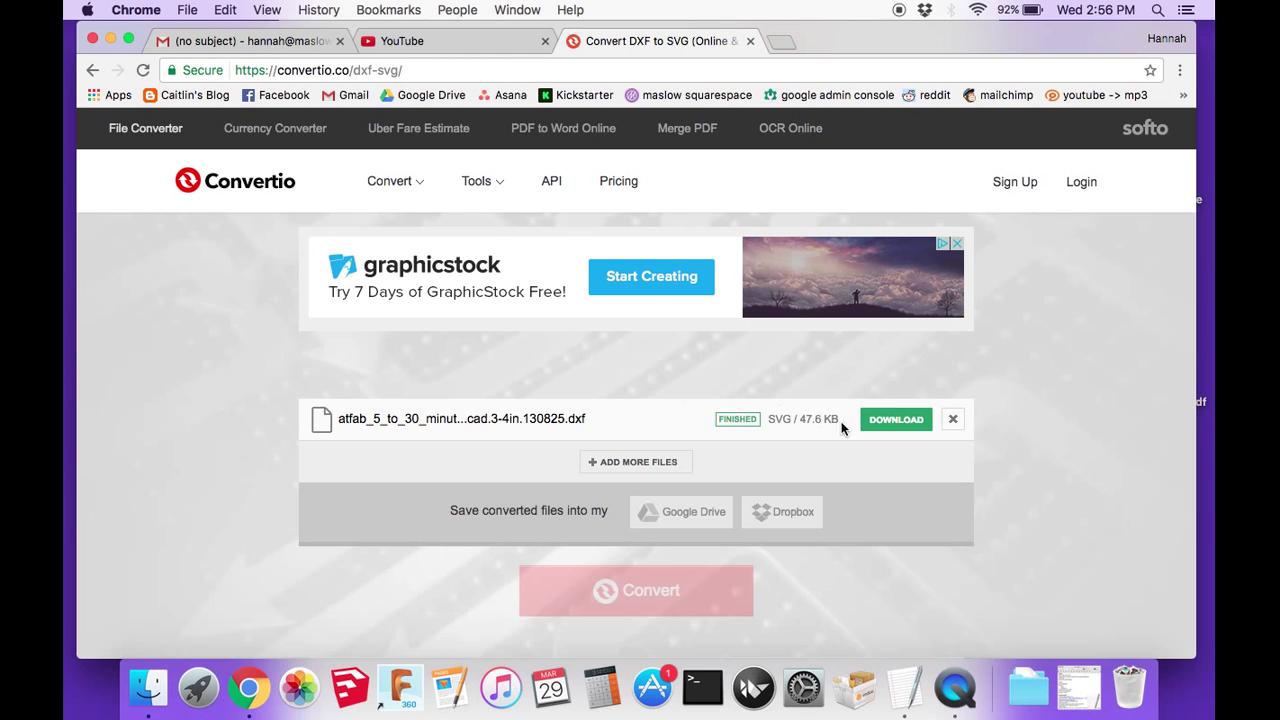
{"action": "left_click", "coordinate": [879, 428]}
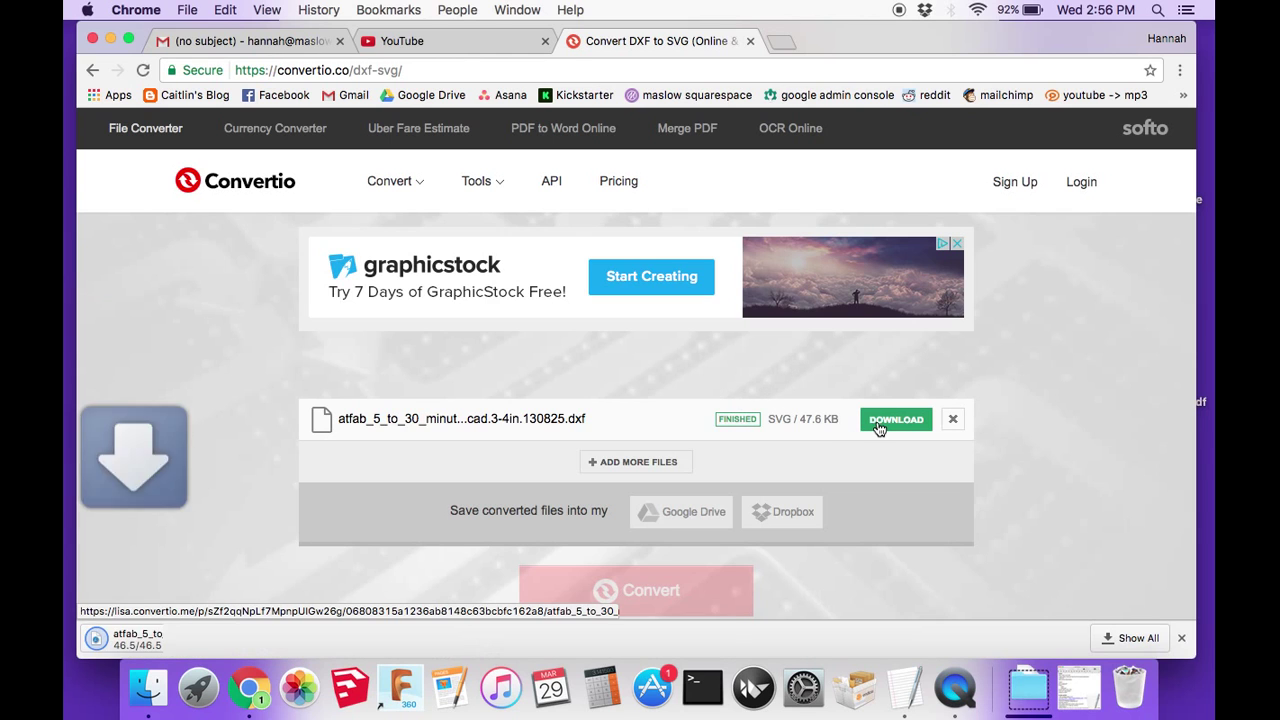
- Open the downloaded chair SVG, examine its part outlines, and close it again
{"action": "left_click", "coordinate": [153, 640]}
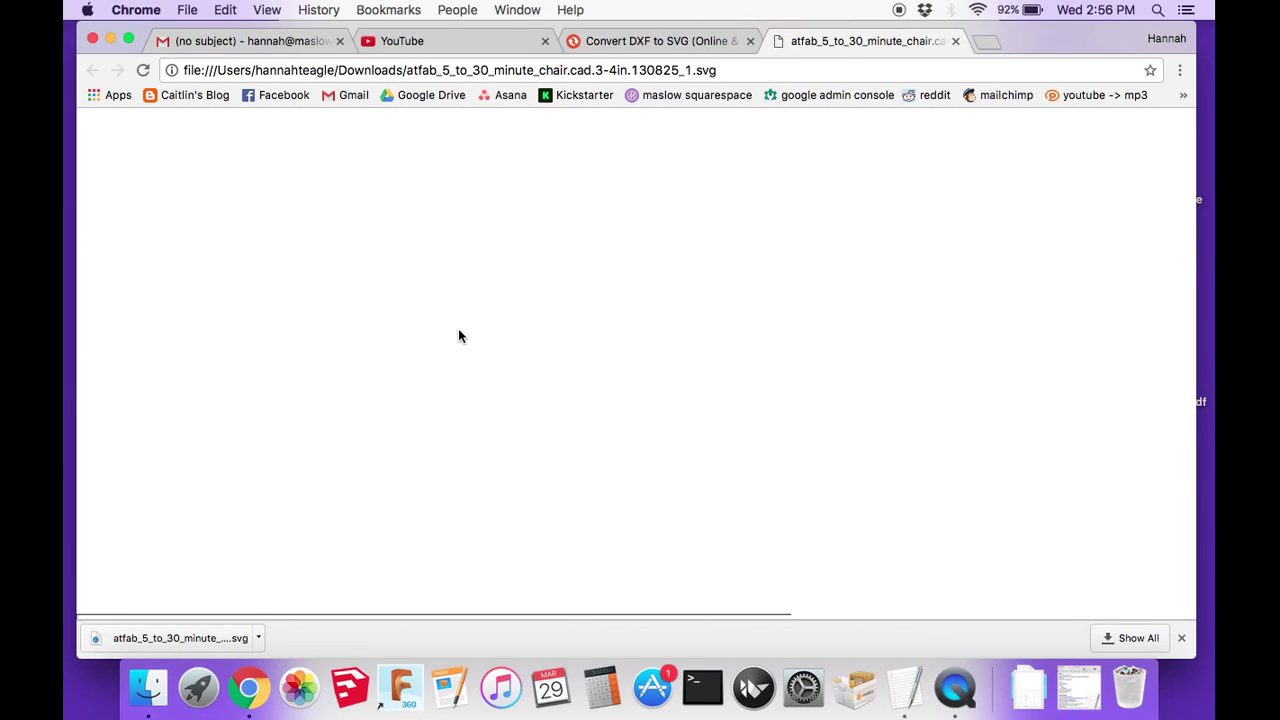
{"action": "scroll", "coordinate": [458, 328], "scroll_direction": "down", "scroll_amount": 10}
{"action": "scroll", "coordinate": [458, 335], "scroll_direction": "down", "scroll_amount": 3}
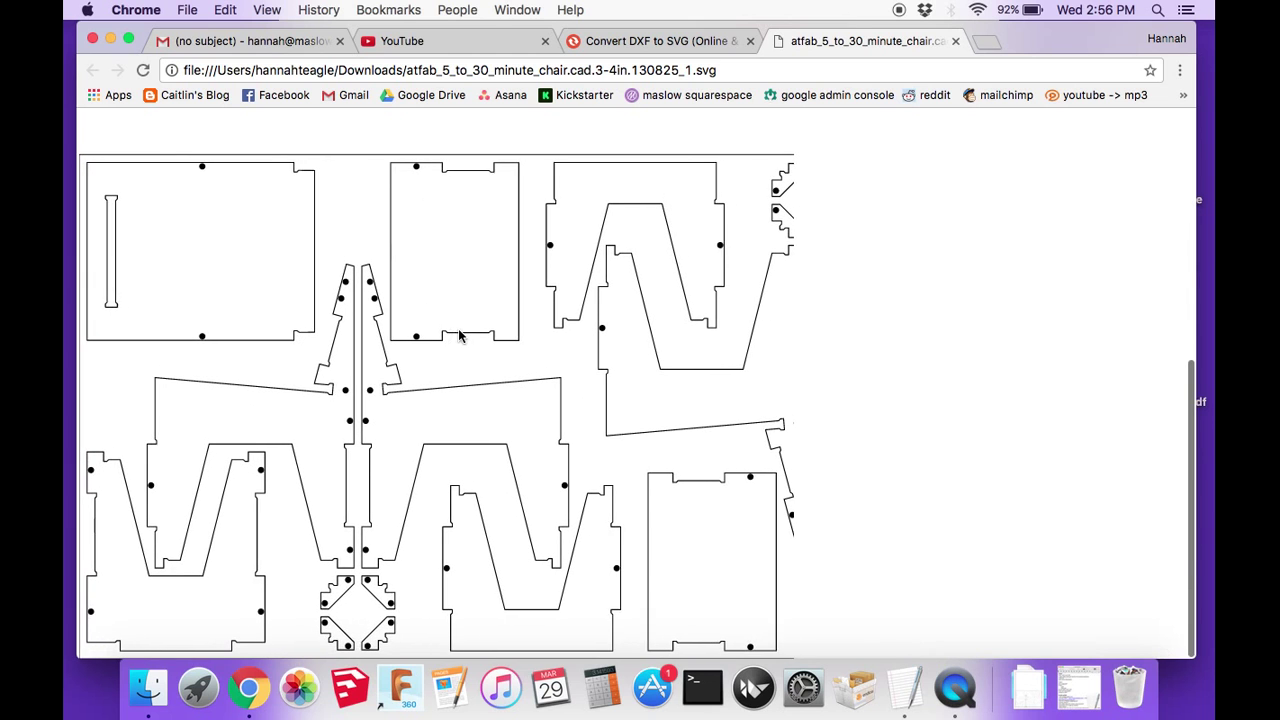
{"action": "left_click", "coordinate": [955, 41]}
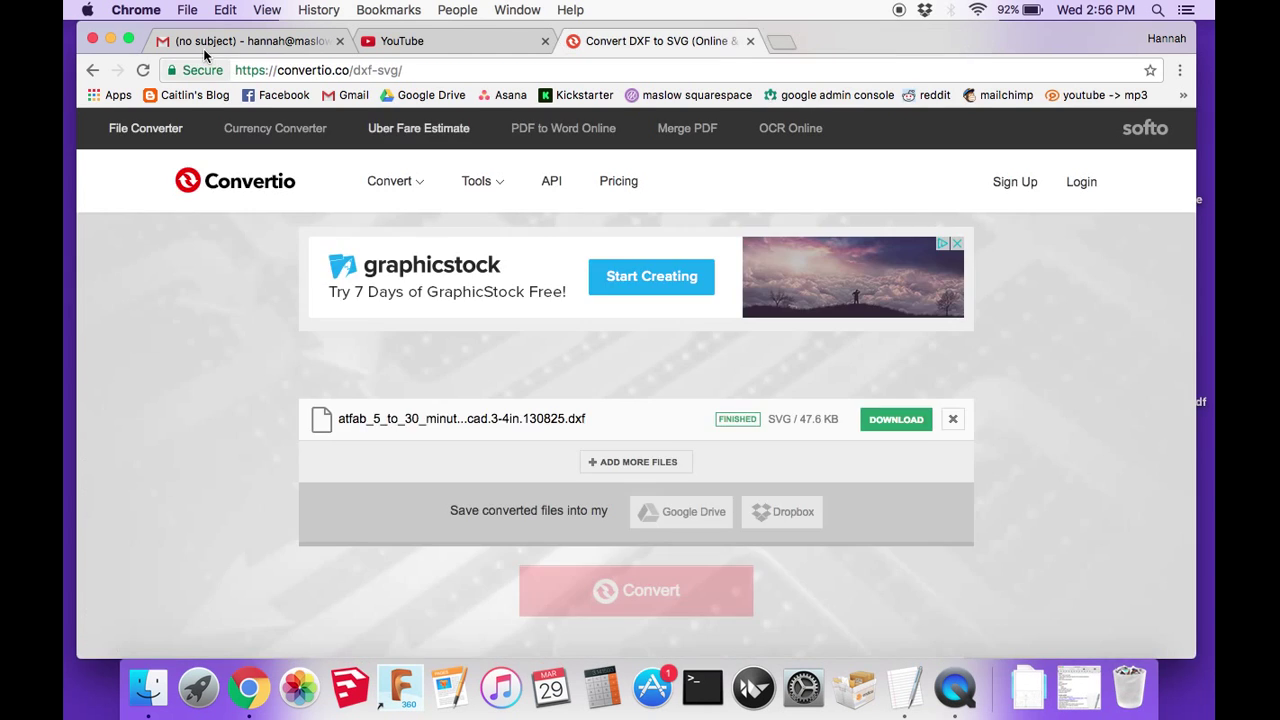
- Minimize the browser and move atfab_5_to_30_minute_chair.cad.3-4in.130825_1.svg from the Downloads folder to the desktop
{"action": "left_click", "coordinate": [110, 38]}
{"action": "left_click", "coordinate": [996, 683]}
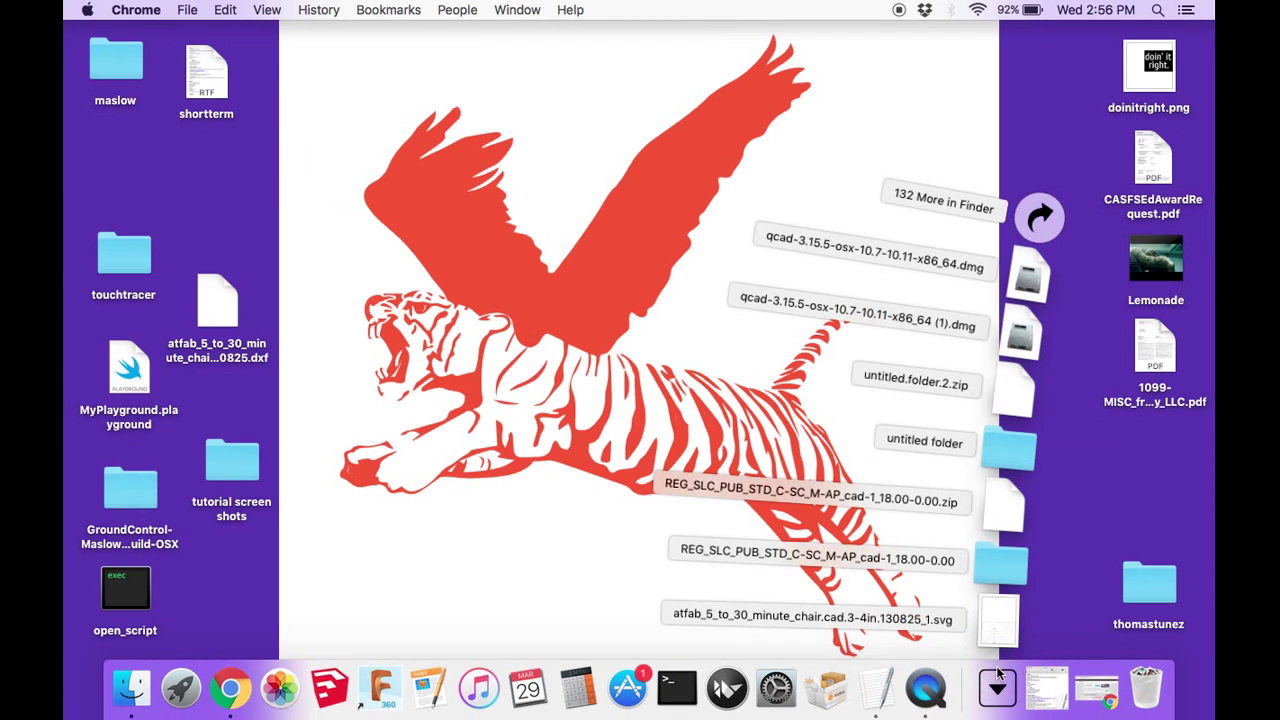
{"action": "left_click_drag", "start_coordinate": [1005, 625], "coordinate": [500, 550]}
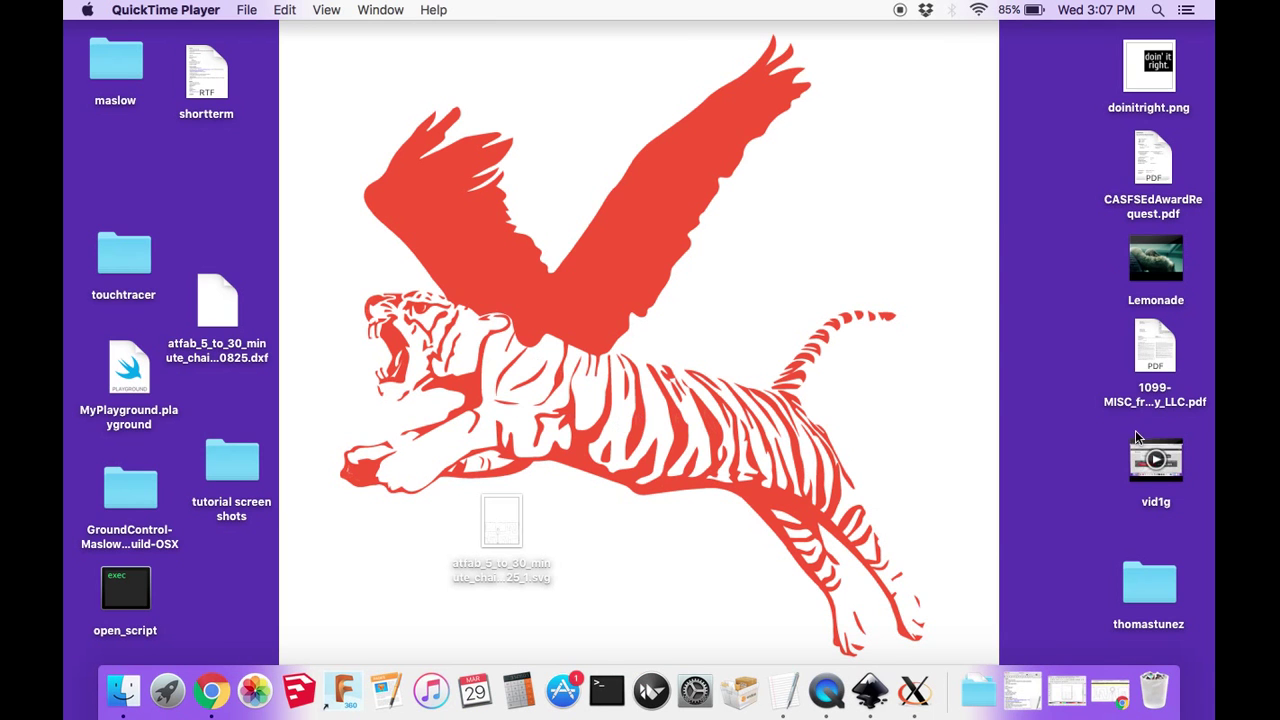
- Return to Chrome, close the old MakerCAM page and load makercam.com in a new tab
{"action": "left_click", "coordinate": [1110, 688]}
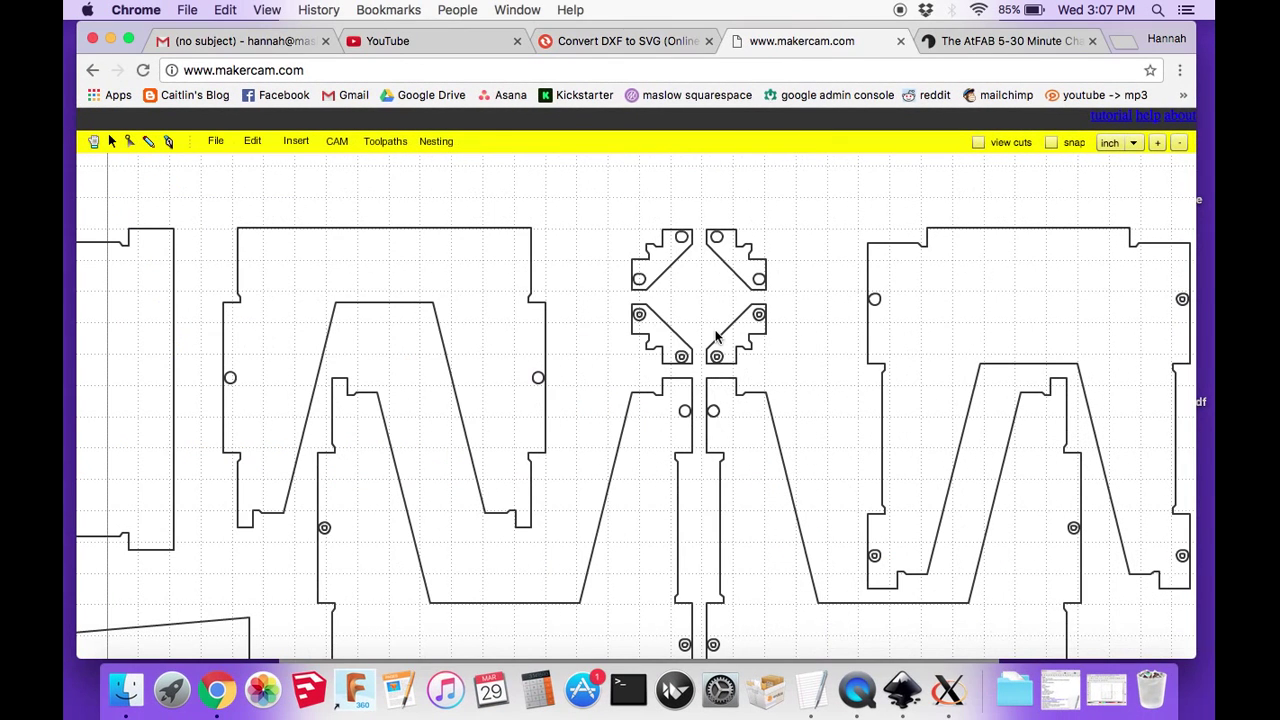
{"action": "left_click", "coordinate": [901, 42]}
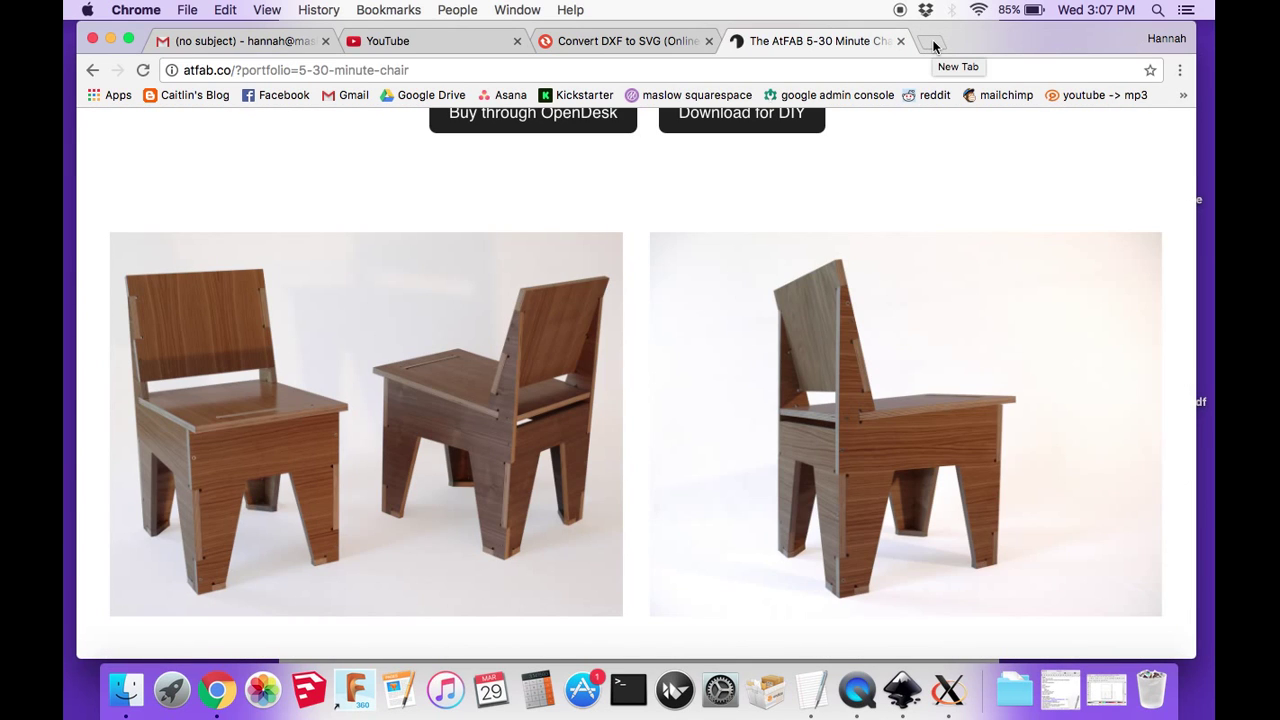
{"action": "left_click", "coordinate": [933, 44]}
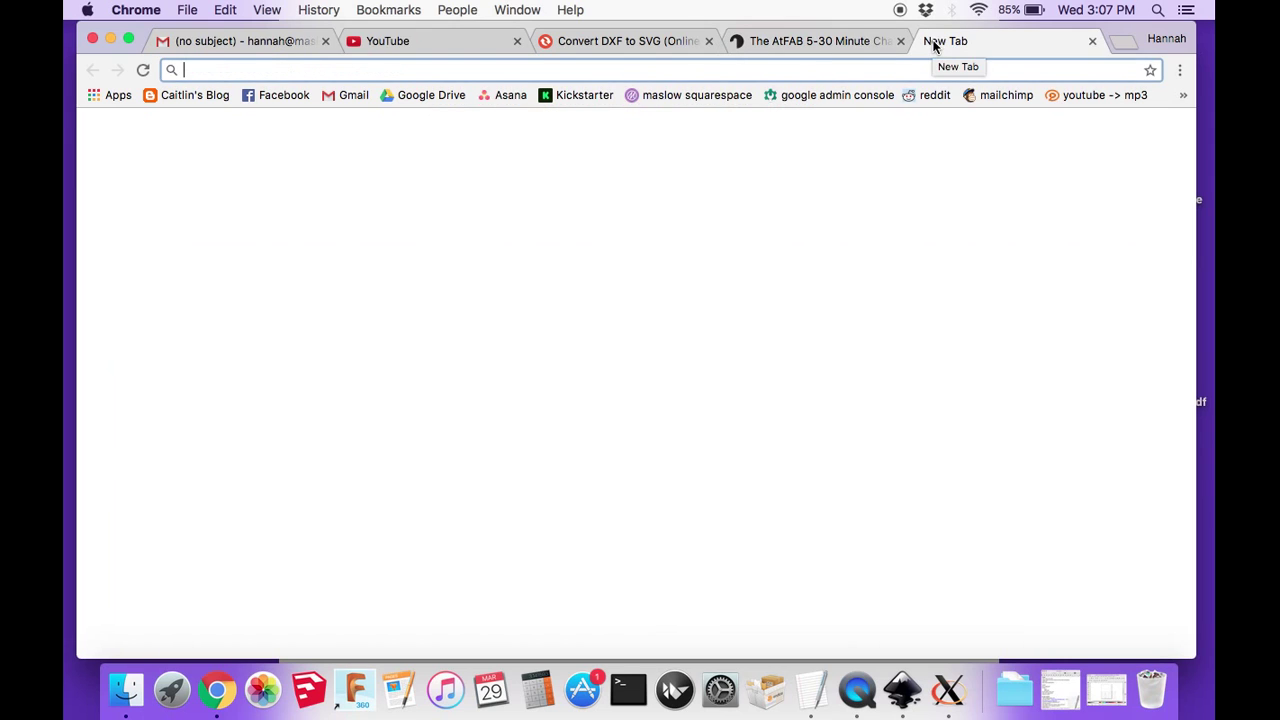
{"action": "type", "text": "makercam.com"}
{"action": "key", "text": "Return"}
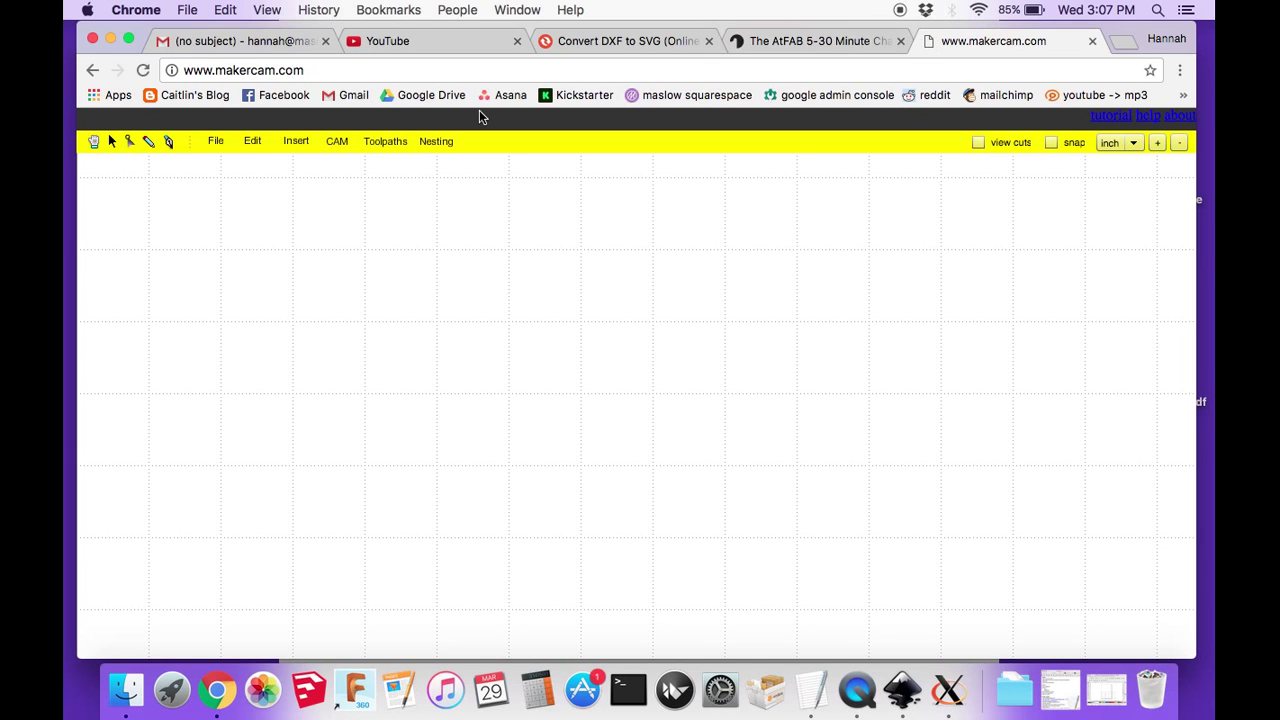
- Open the atfab chair SVG file from the Desktop in MakerCAM and deselect the imported outlines
{"action": "left_click", "coordinate": [222, 146]}
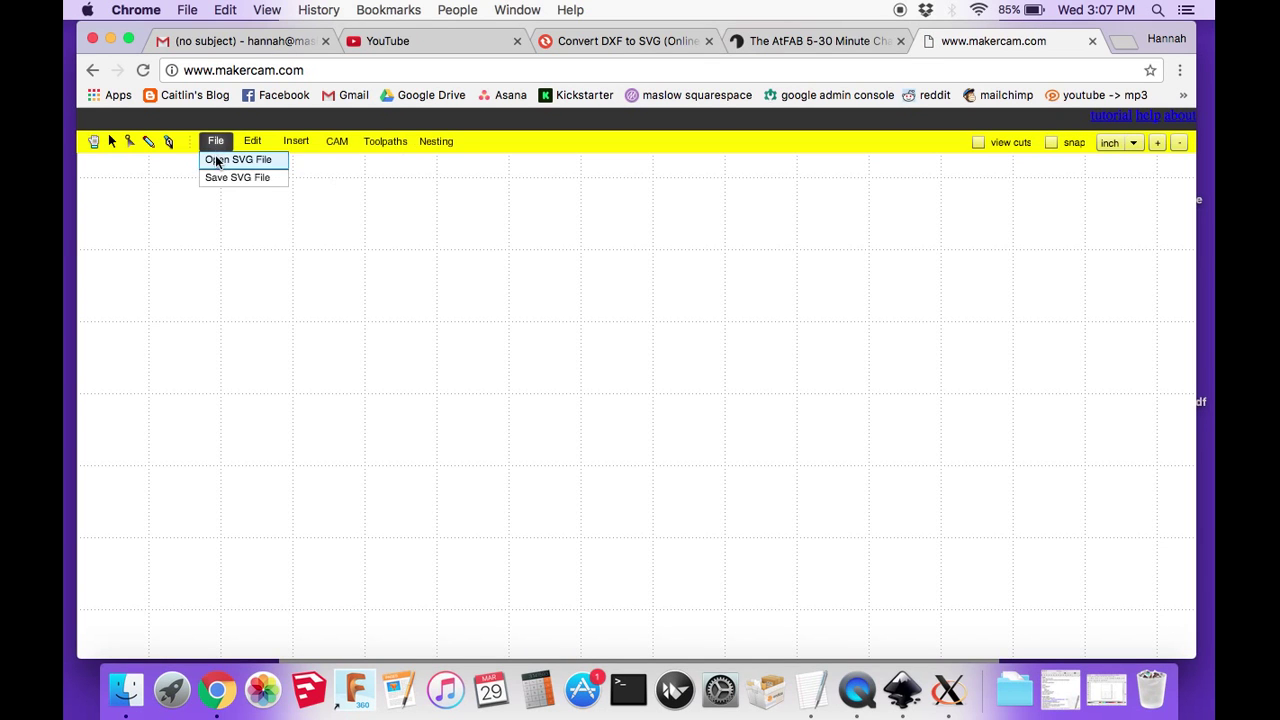
{"action": "left_click", "coordinate": [220, 160]}
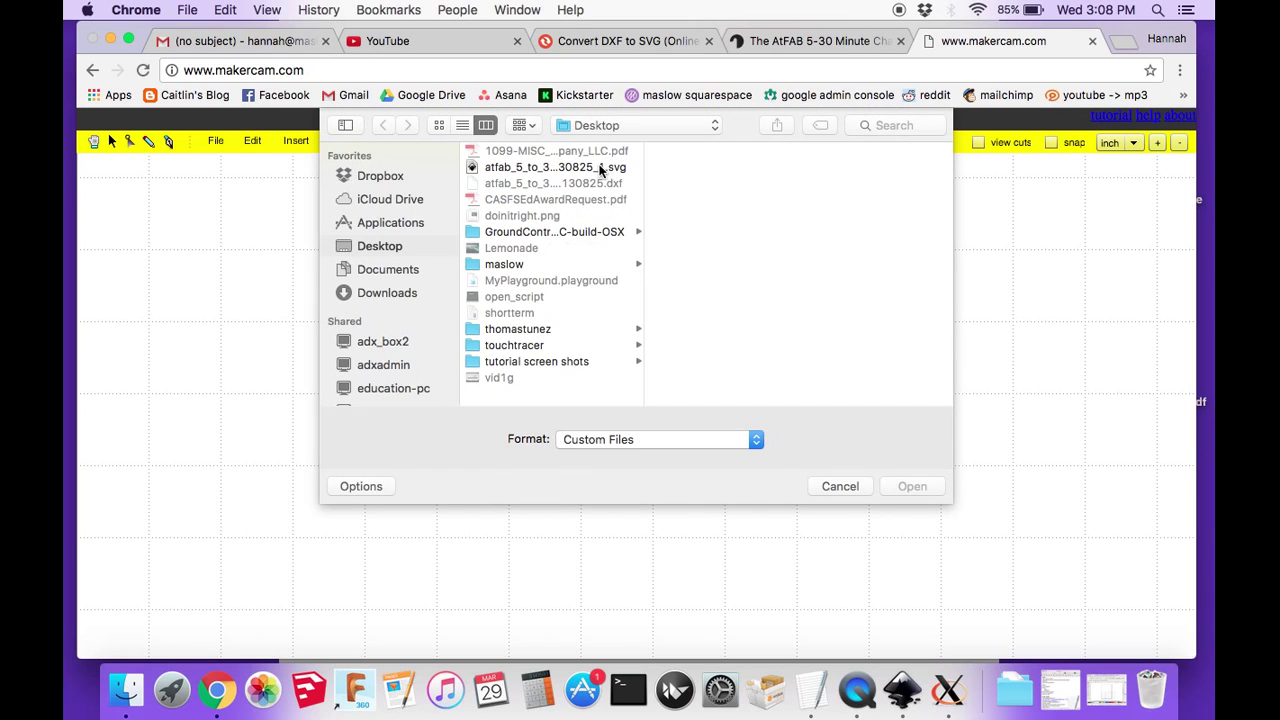
{"action": "double_click", "coordinate": [600, 168]}
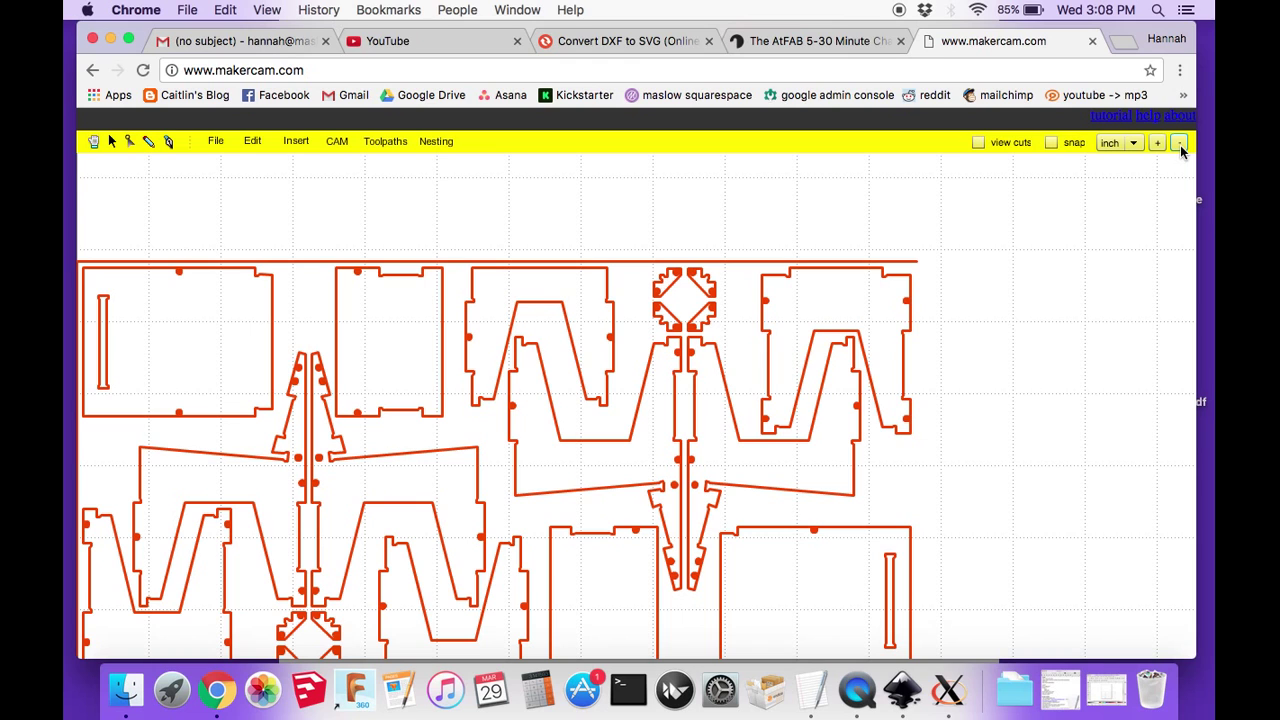
{"action": "left_click", "coordinate": [1180, 145]}
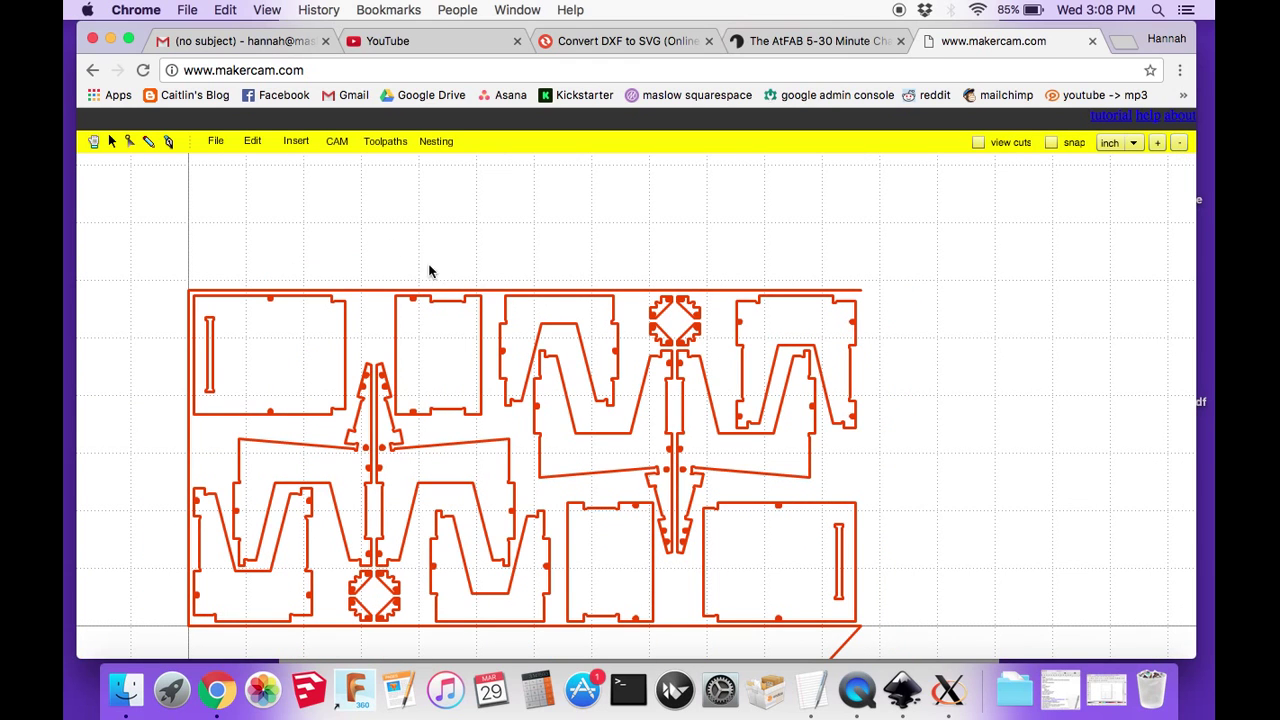
{"action": "left_click", "coordinate": [350, 242]}
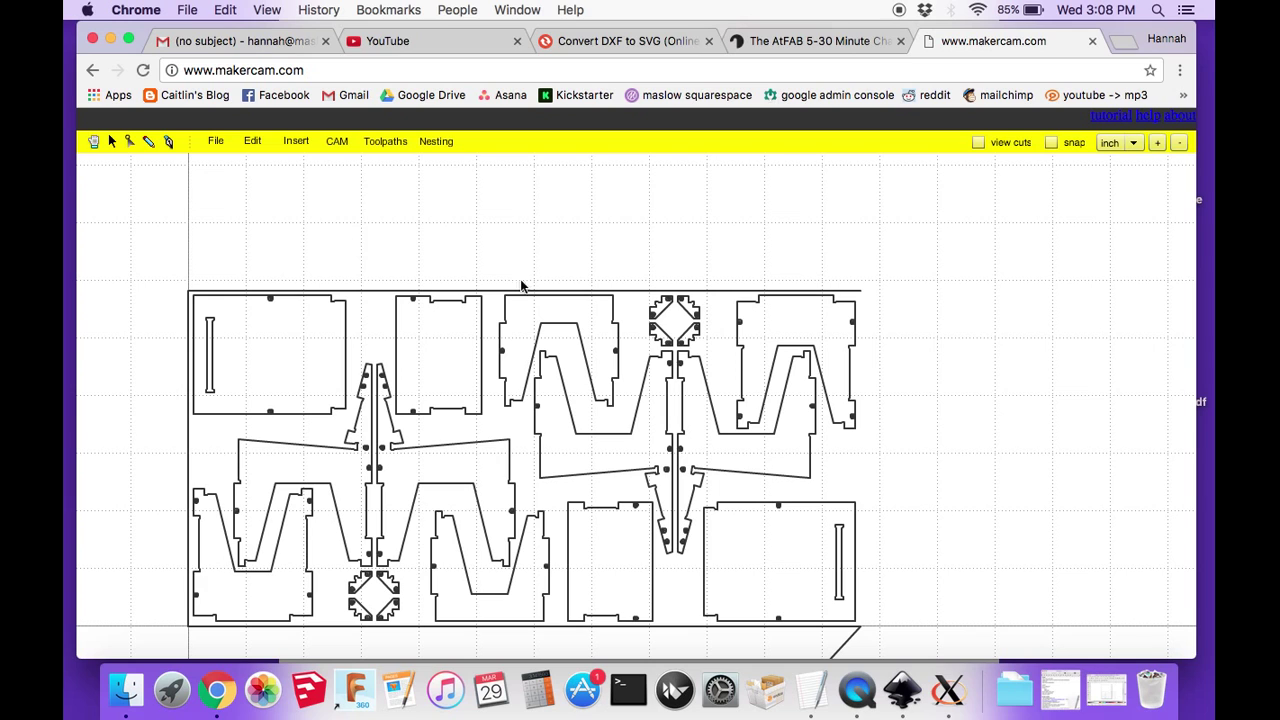
- Delete the sheet border around the chair parts together with its stray diagonal line
{"action": "left_click", "coordinate": [1180, 146]}
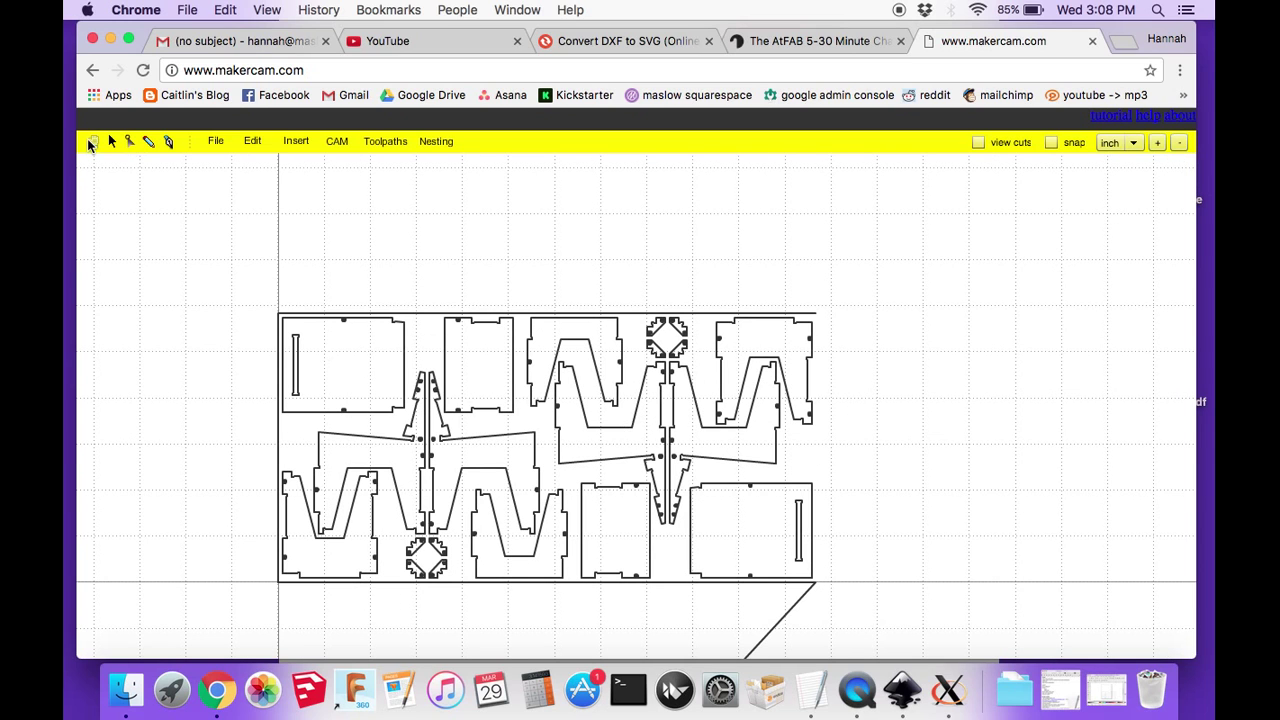
{"action": "left_click", "coordinate": [93, 142]}
{"action": "mouse_move", "coordinate": [246, 391]}
{"action": "left_mouse_down"}
{"action": "mouse_move", "coordinate": [245, 285]}
{"action": "mouse_move", "coordinate": [269, 279]}
{"action": "left_mouse_up"}
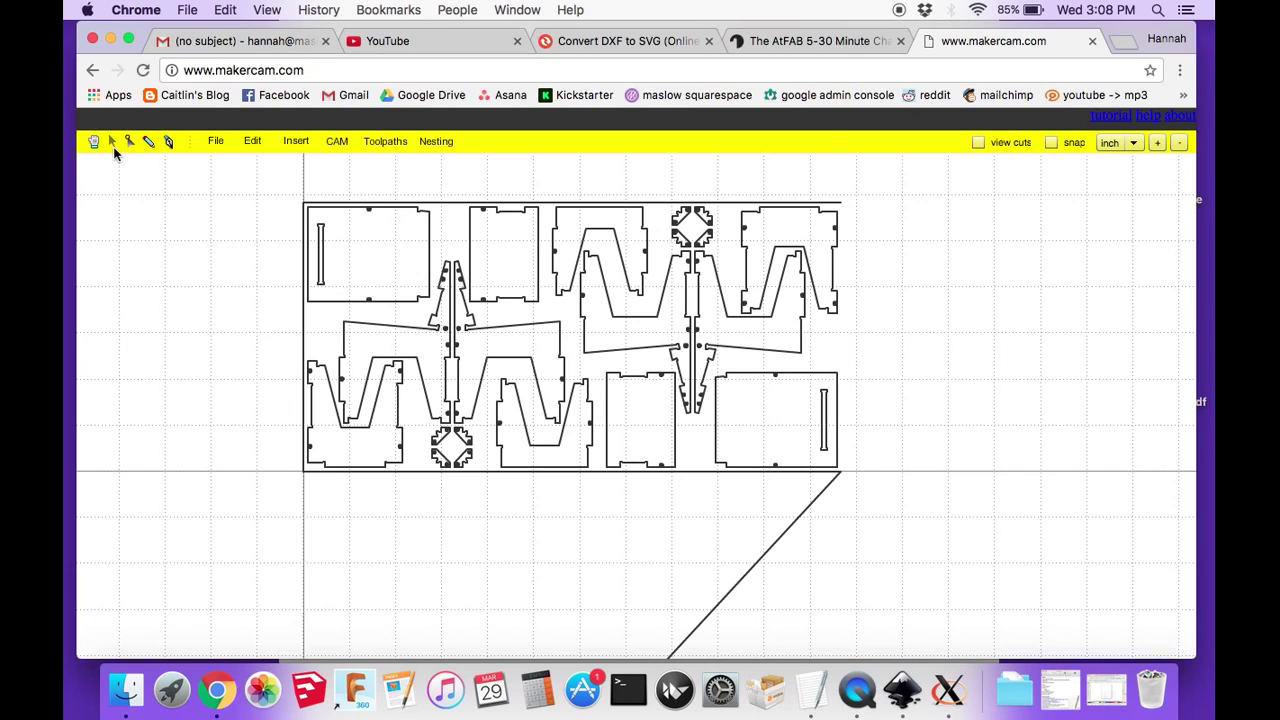
{"action": "left_click", "coordinate": [112, 143]}
{"action": "left_click_drag", "start_coordinate": [744, 518], "coordinate": [838, 577]}
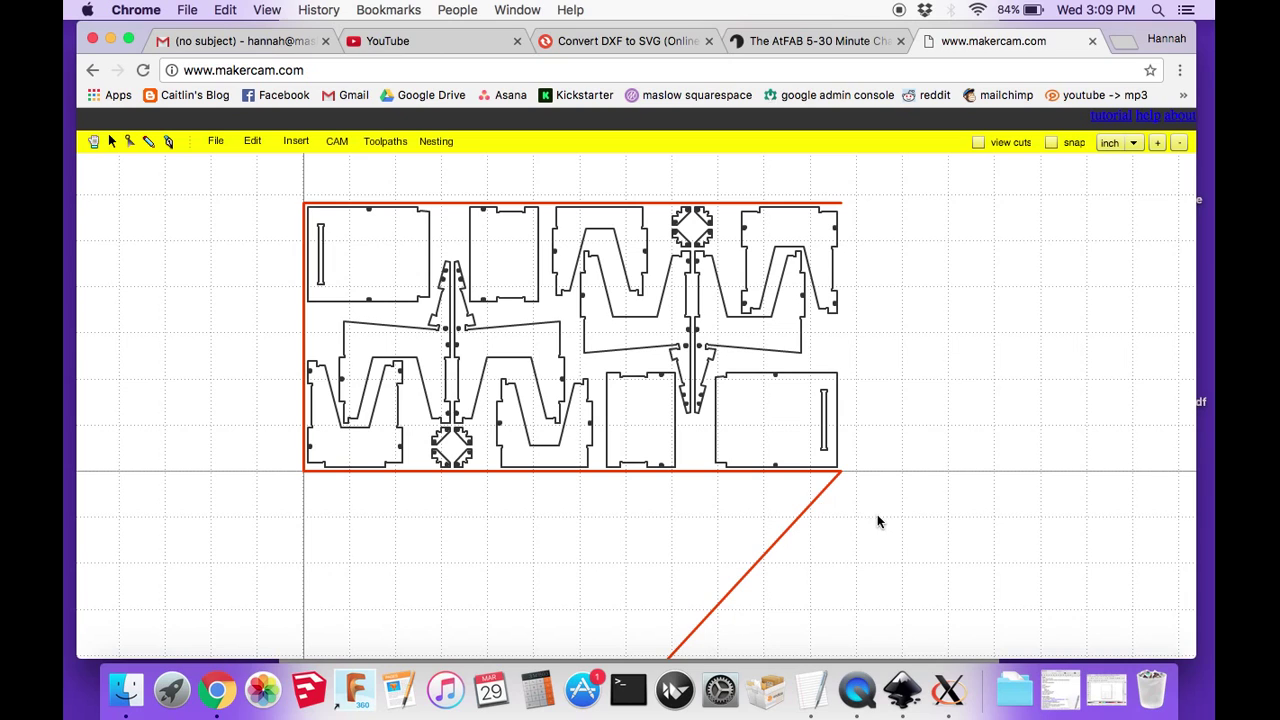
{"action": "key", "text": "Delete"}
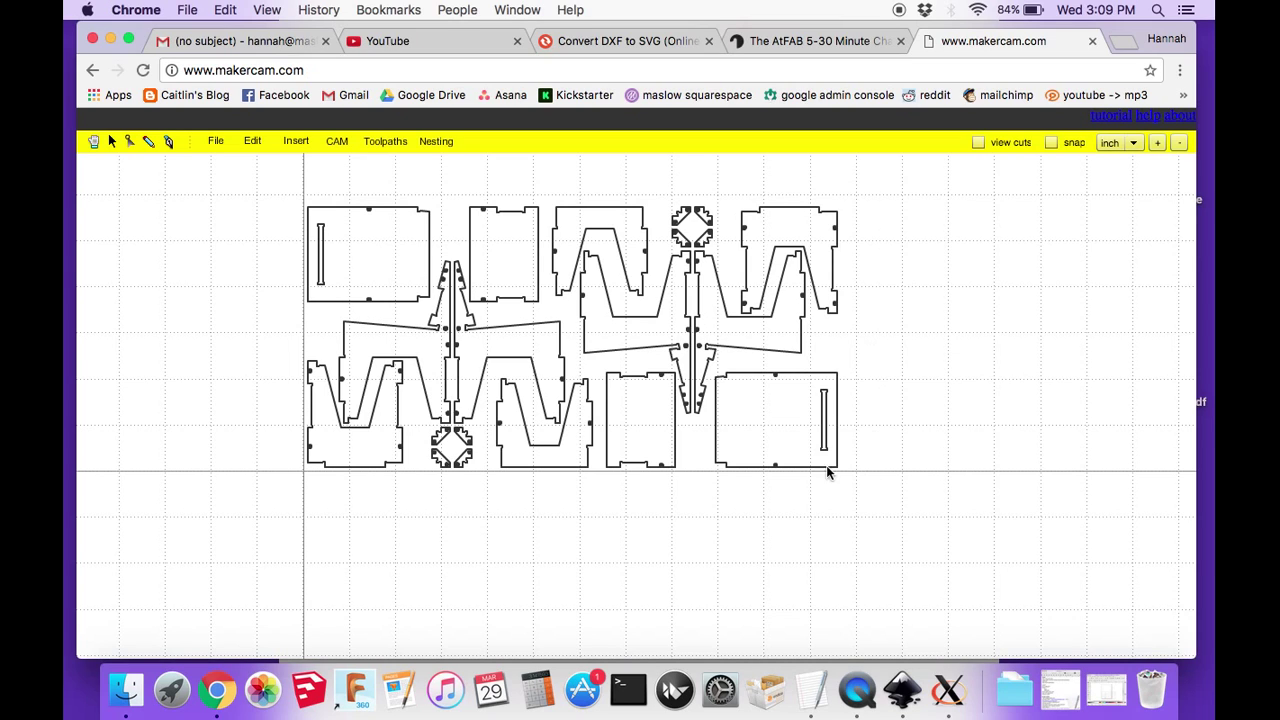
- Select all the chair parts, scale them to 500% in both X and Y, and deselect them
{"action": "left_click_drag", "start_coordinate": [275, 188], "coordinate": [874, 503]}
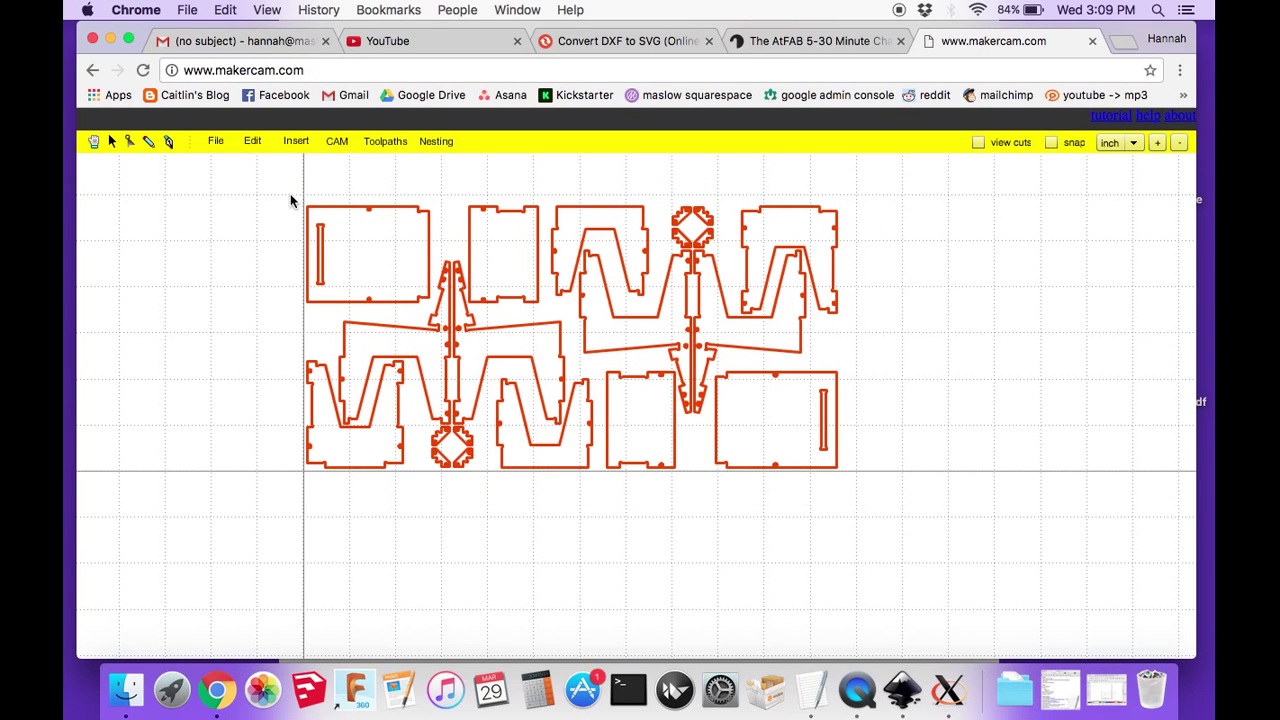
{"action": "left_click", "coordinate": [252, 141]}
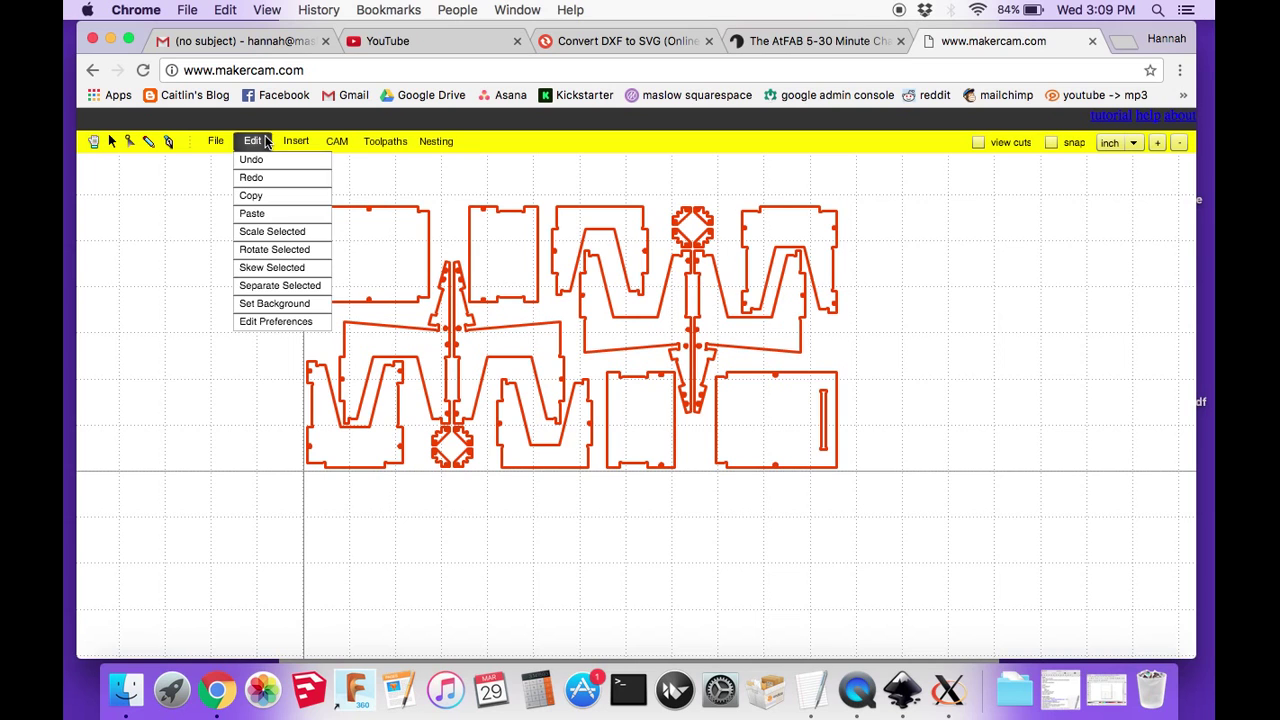
{"action": "left_click", "coordinate": [261, 233]}
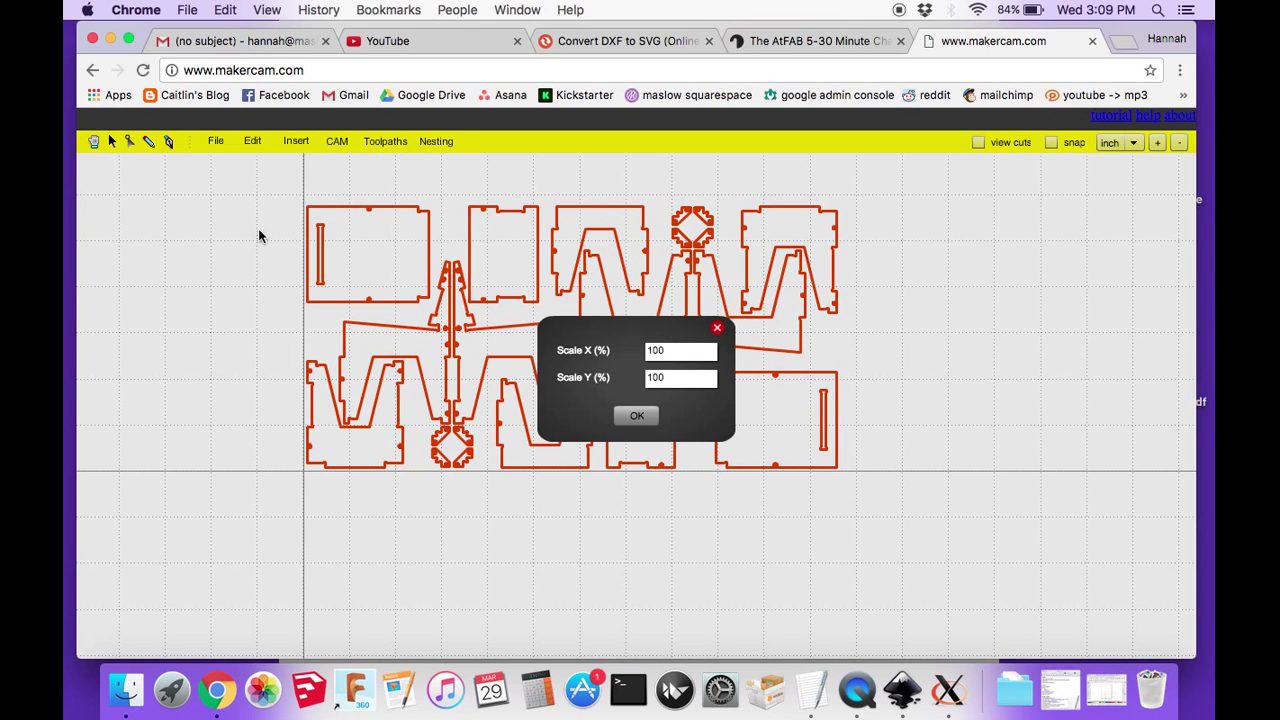
{"action": "double_click", "coordinate": [653, 355]}
{"action": "type", "text": "500"}
{"action": "double_click", "coordinate": [652, 378]}
{"action": "type", "text": "500"}
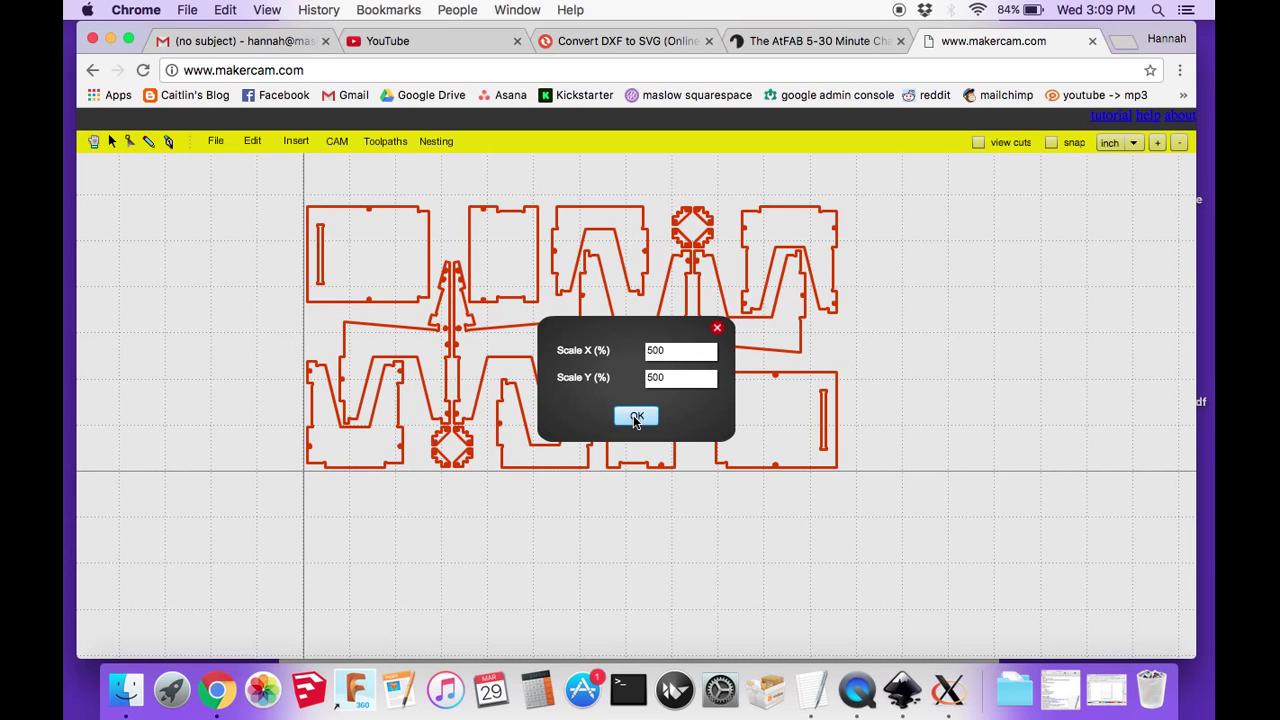
{"action": "left_click", "coordinate": [636, 418]}
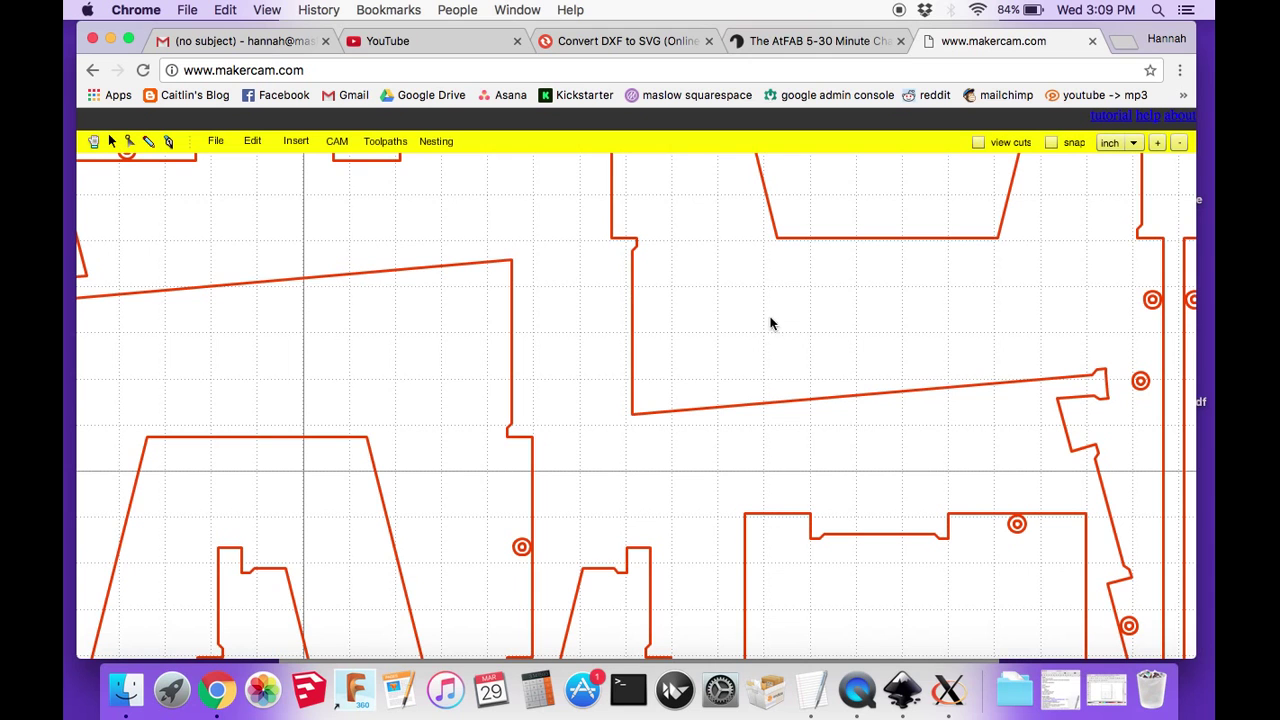
{"action": "left_click", "coordinate": [1183, 143]}
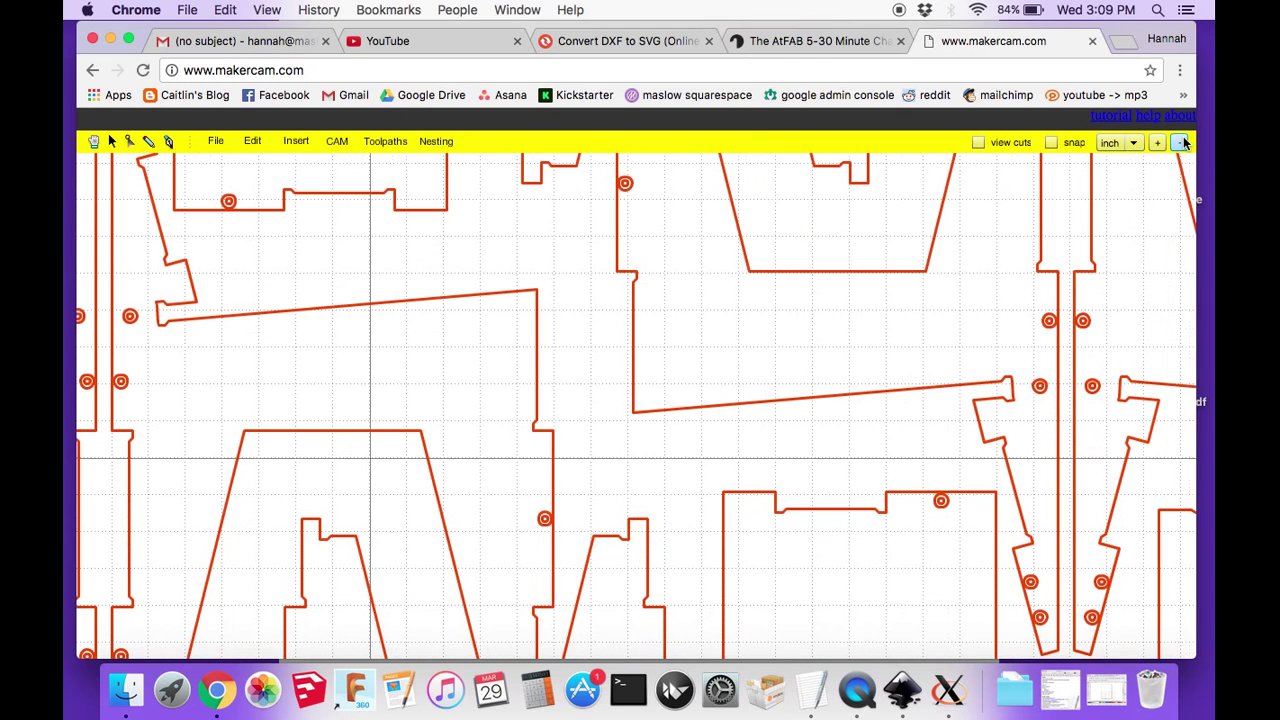
{"action": "left_click", "coordinate": [1183, 143]}
{"action": "left_click", "coordinate": [1183, 143]}
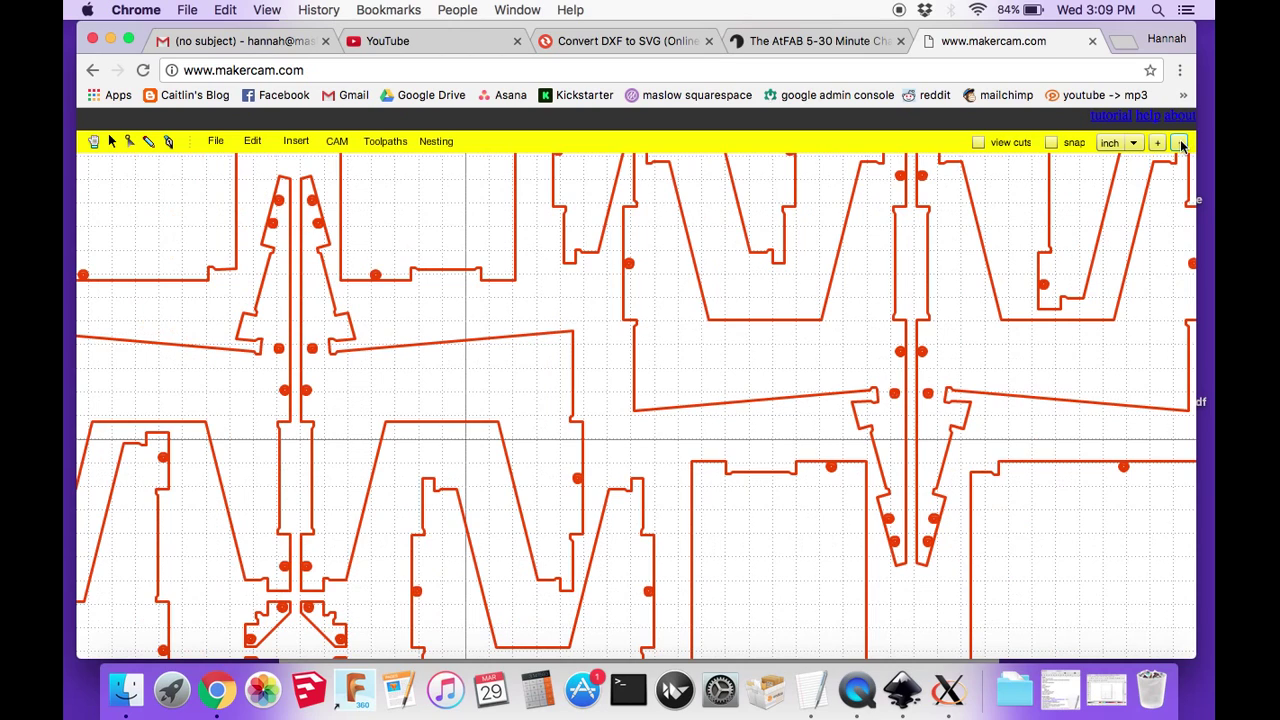
{"action": "left_click", "coordinate": [1181, 145]}
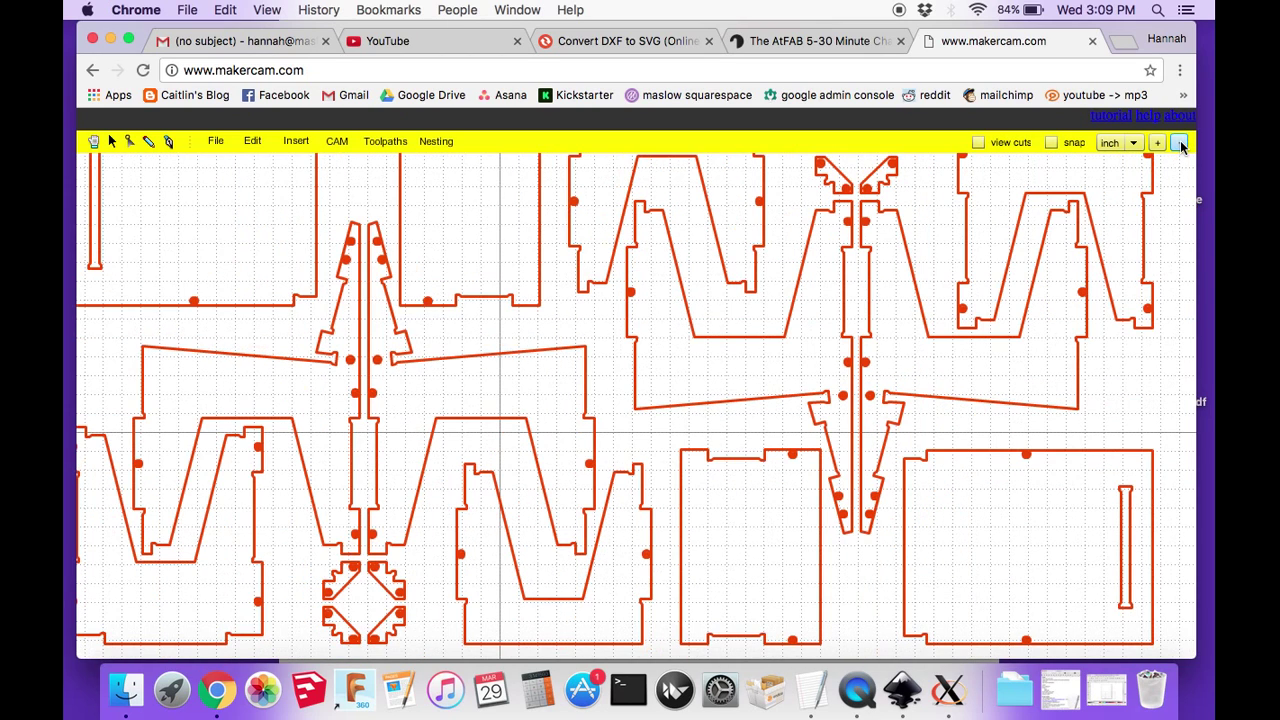
{"action": "left_click", "coordinate": [1181, 145]}
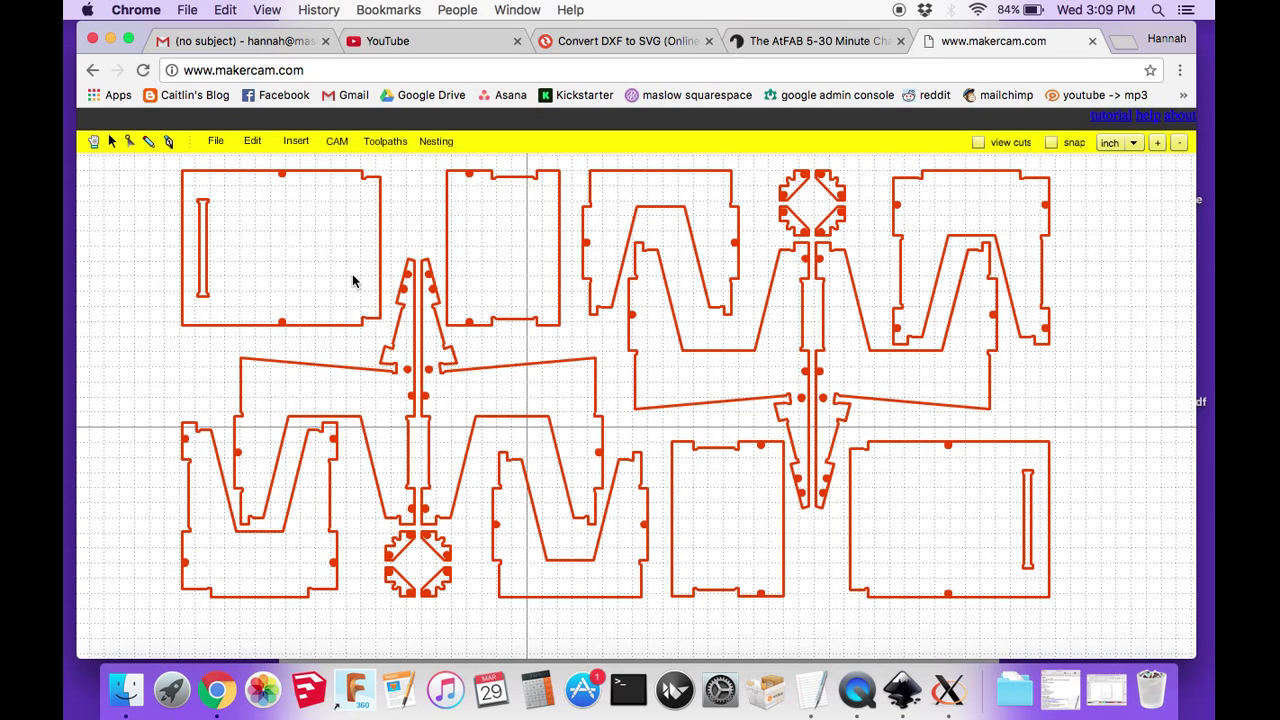
{"action": "left_click", "coordinate": [181, 358]}
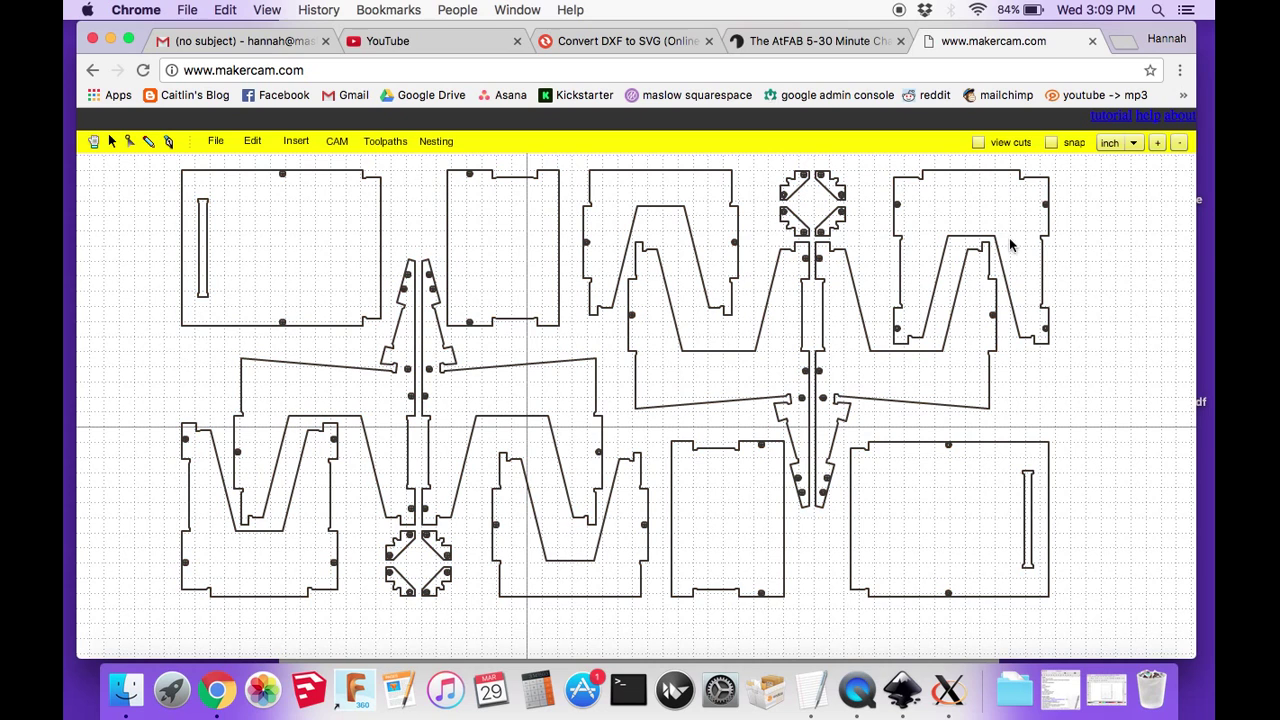
- Examine the screw holes of the chair parts up close around the four small corner brackets
{"action": "left_click", "coordinate": [1157, 143]}
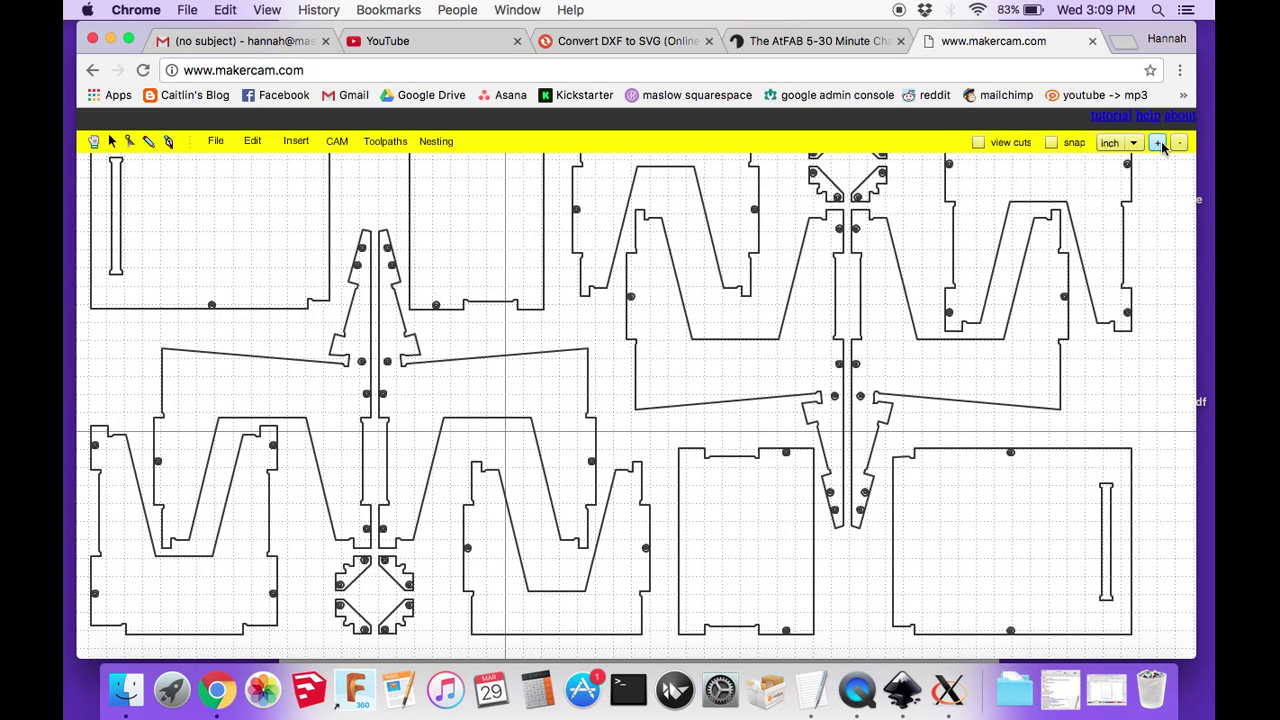
{"action": "left_click", "coordinate": [1159, 144]}
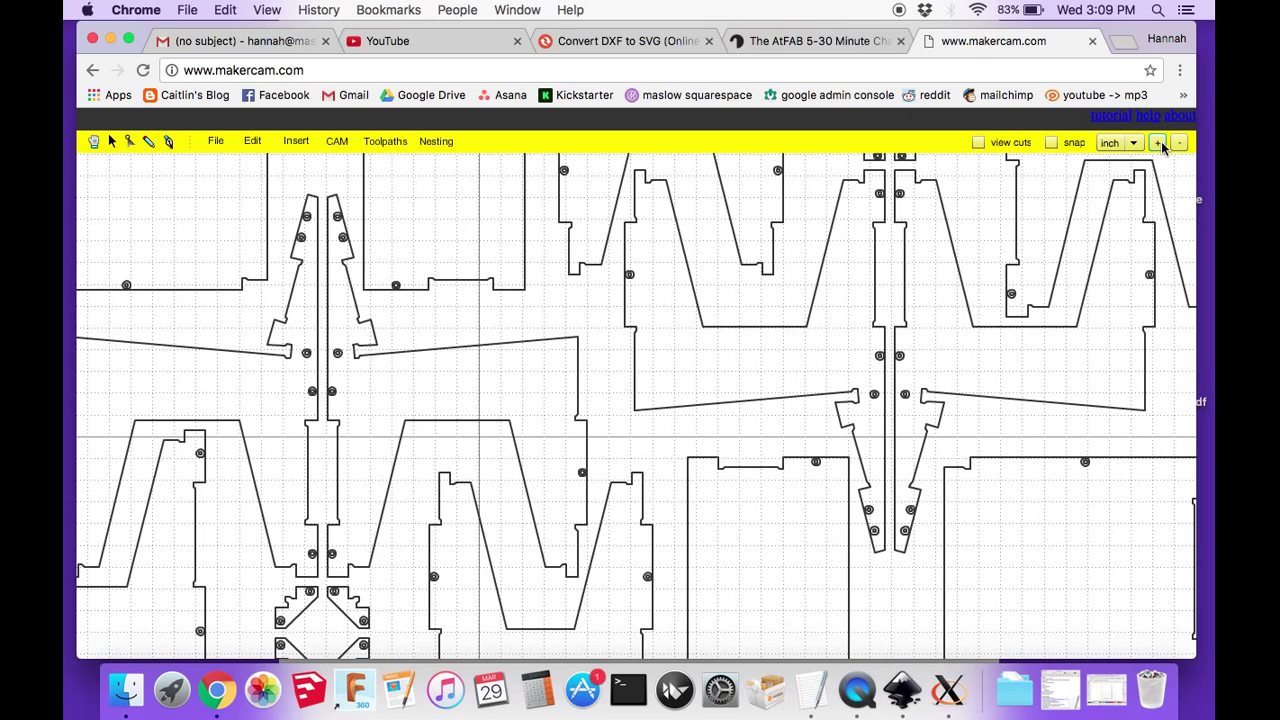
{"action": "left_click", "coordinate": [94, 141]}
{"action": "left_click_drag", "start_coordinate": [894, 251], "coordinate": [782, 451]}
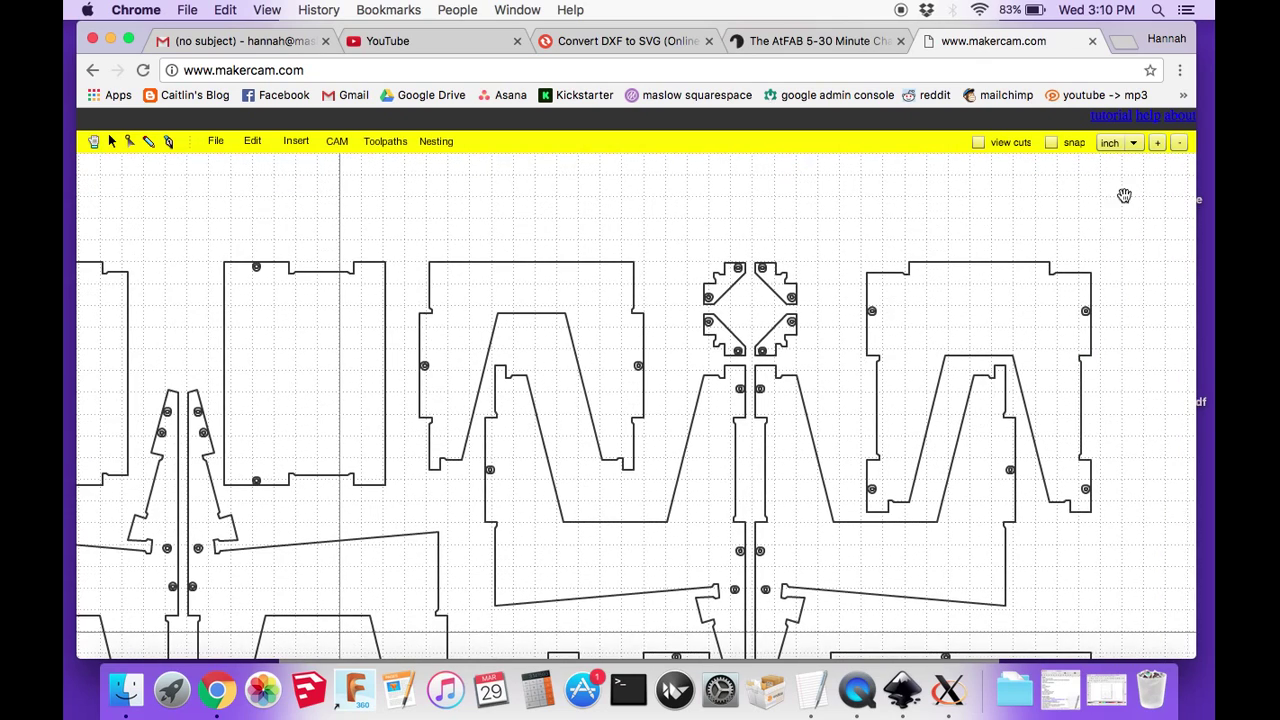
{"action": "left_click", "coordinate": [1157, 143]}
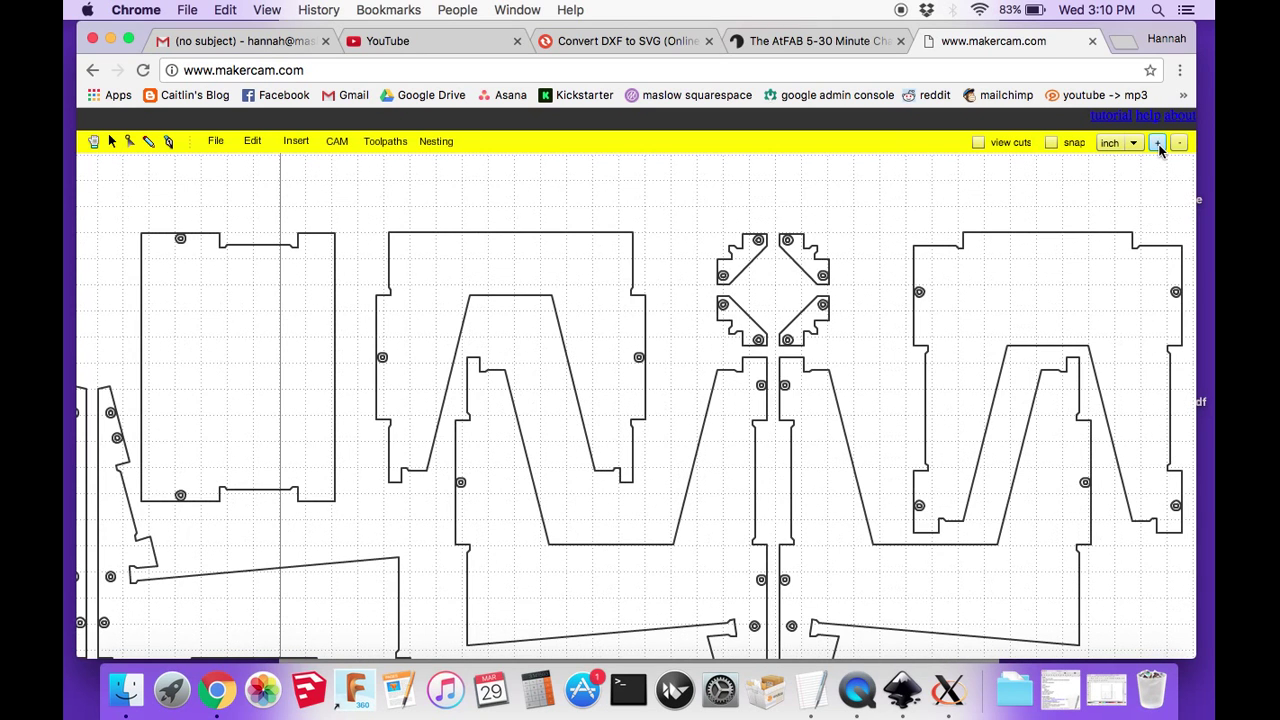
{"action": "left_click", "coordinate": [1157, 143]}
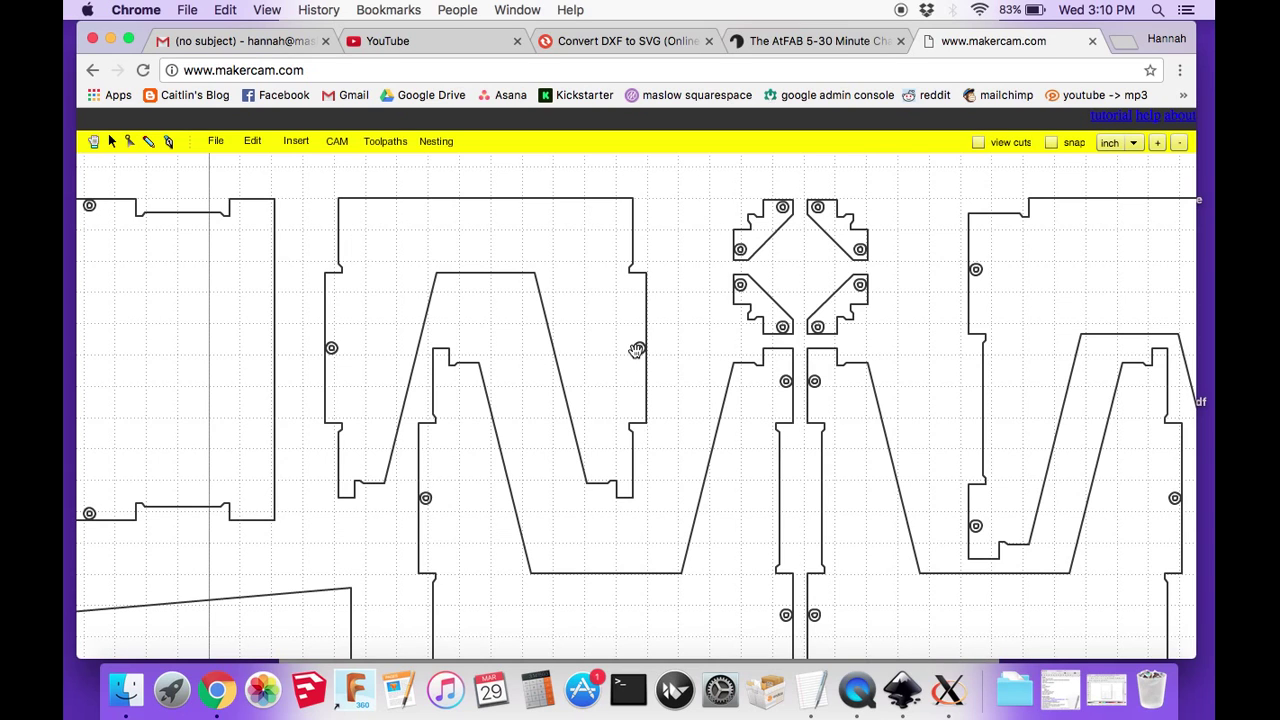
{"action": "left_click", "coordinate": [1158, 144]}
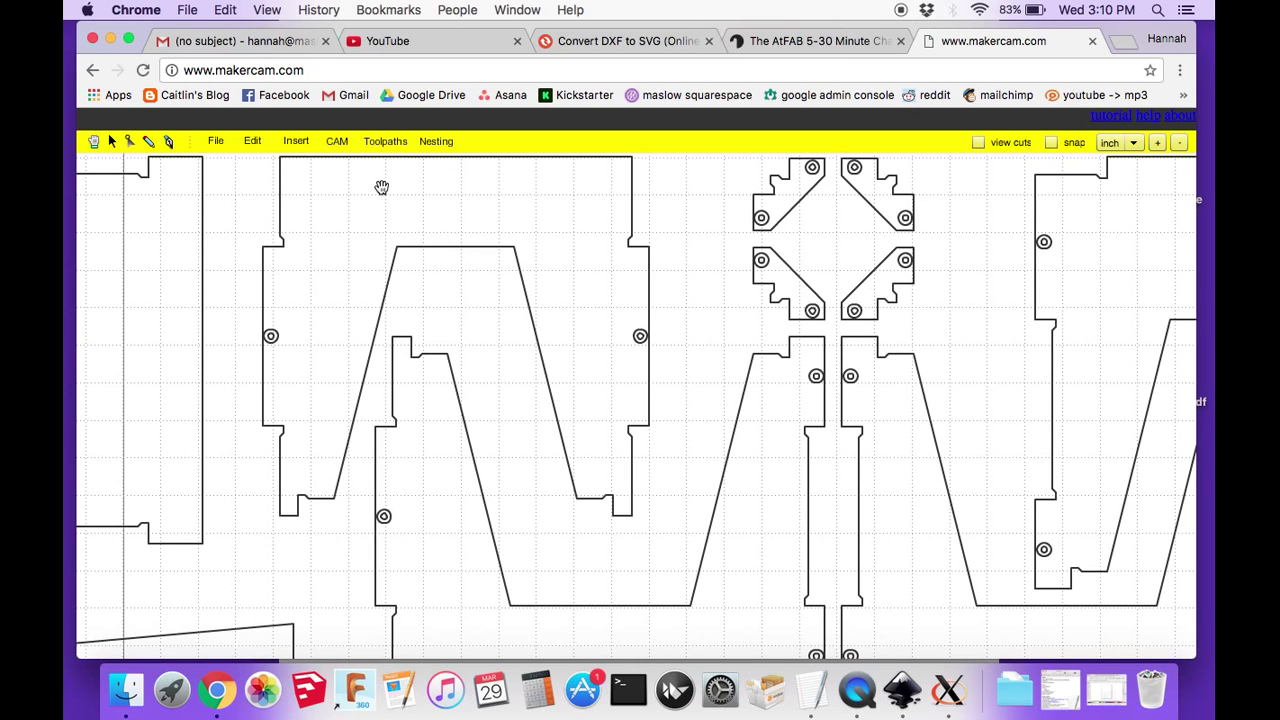
- Select the circles of four screw holes in the small corner brackets together as one selection
{"action": "left_click", "coordinate": [112, 143]}
{"action": "left_click", "coordinate": [276, 338]}
{"action": "left_click", "coordinate": [638, 338]}
{"action": "left_click", "coordinate": [766, 262]}
{"action": "left_click", "coordinate": [764, 220], "text": "shift"}
{"action": "left_click", "coordinate": [814, 169], "text": "shift"}
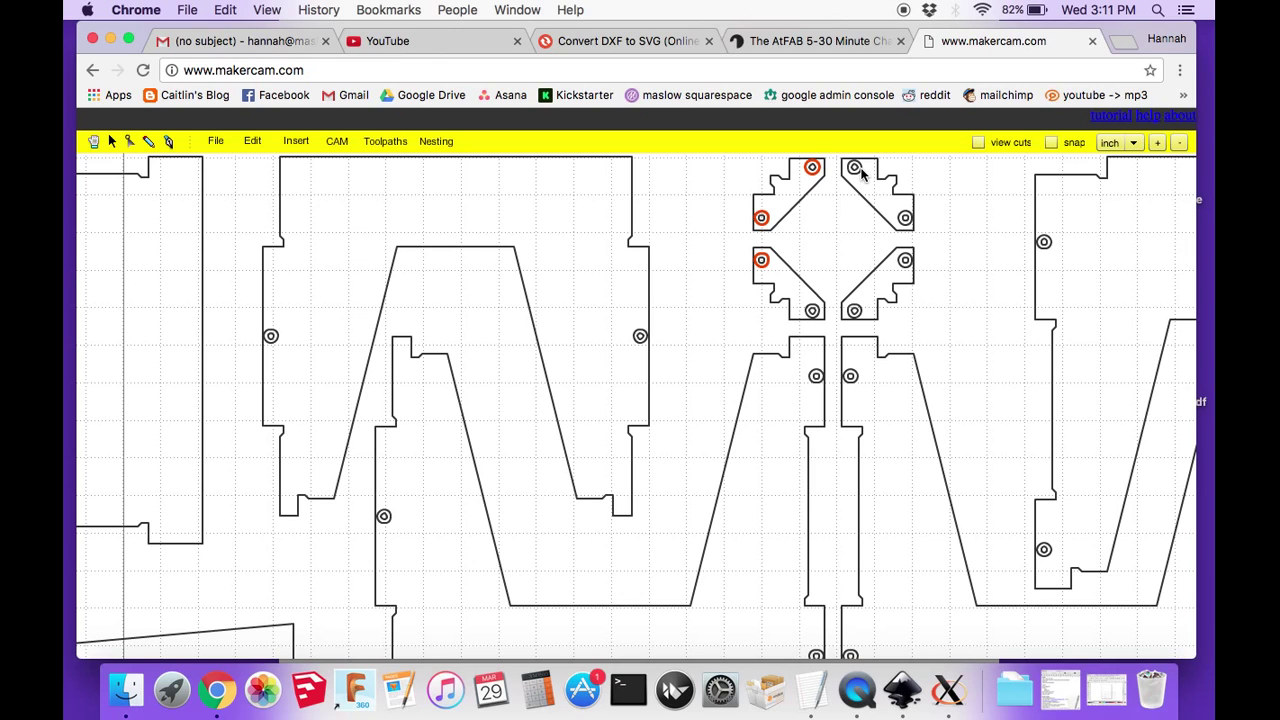
{"action": "left_click", "coordinate": [857, 170], "text": "shift"}
{"action": "left_click", "coordinate": [1181, 145]}
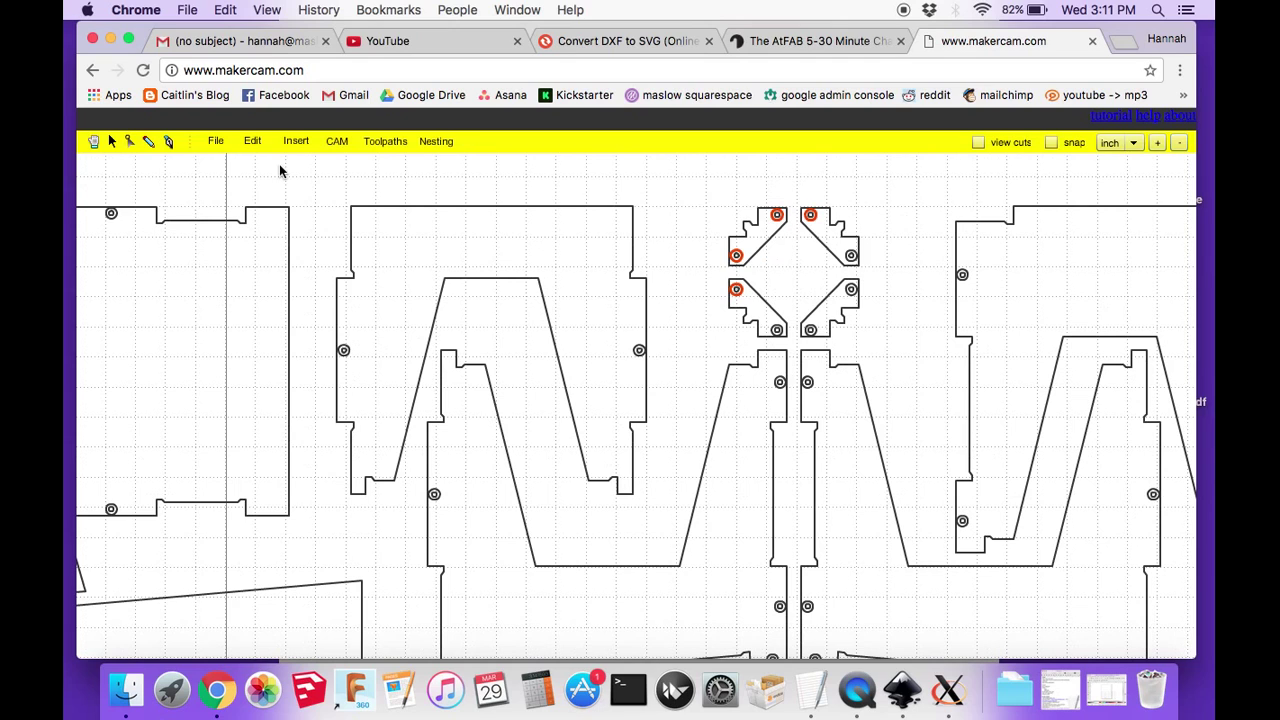
- Review the CAM operations available for the selected holes and clear the selection
{"action": "left_click", "coordinate": [339, 149]}
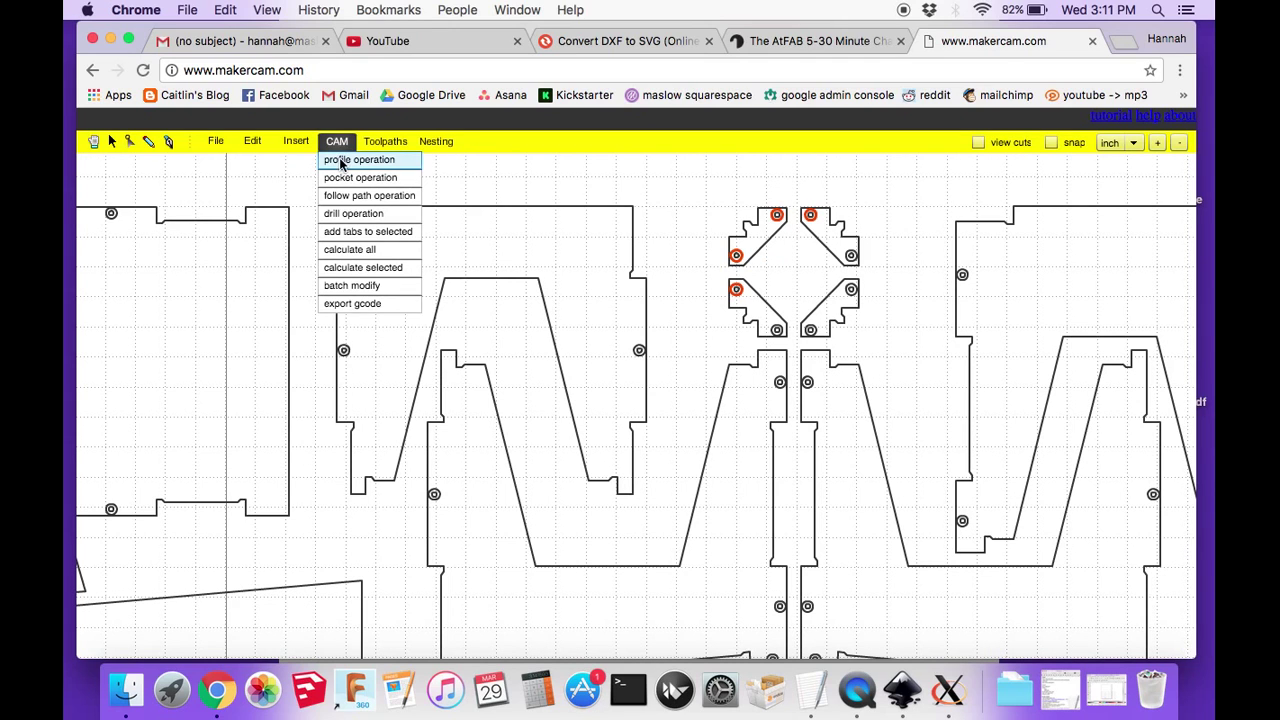
{"action": "mouse_move", "coordinate": [370, 141]}
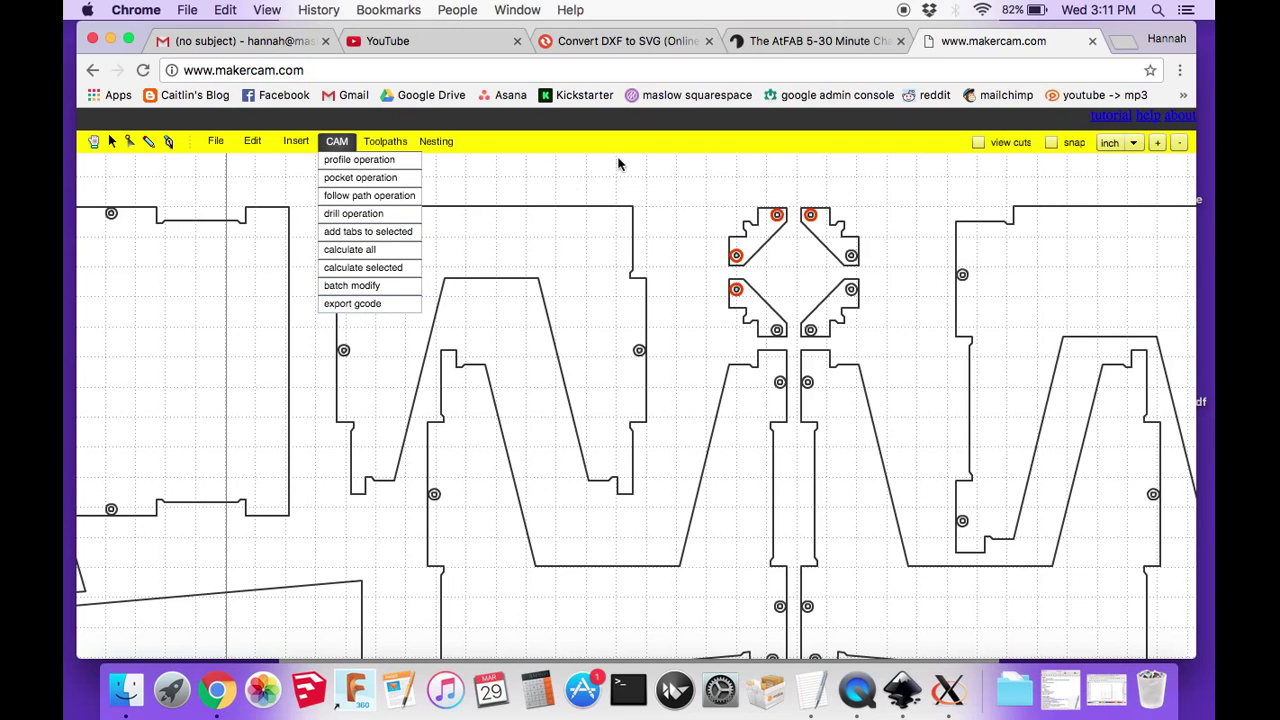
{"action": "left_click", "coordinate": [676, 191]}
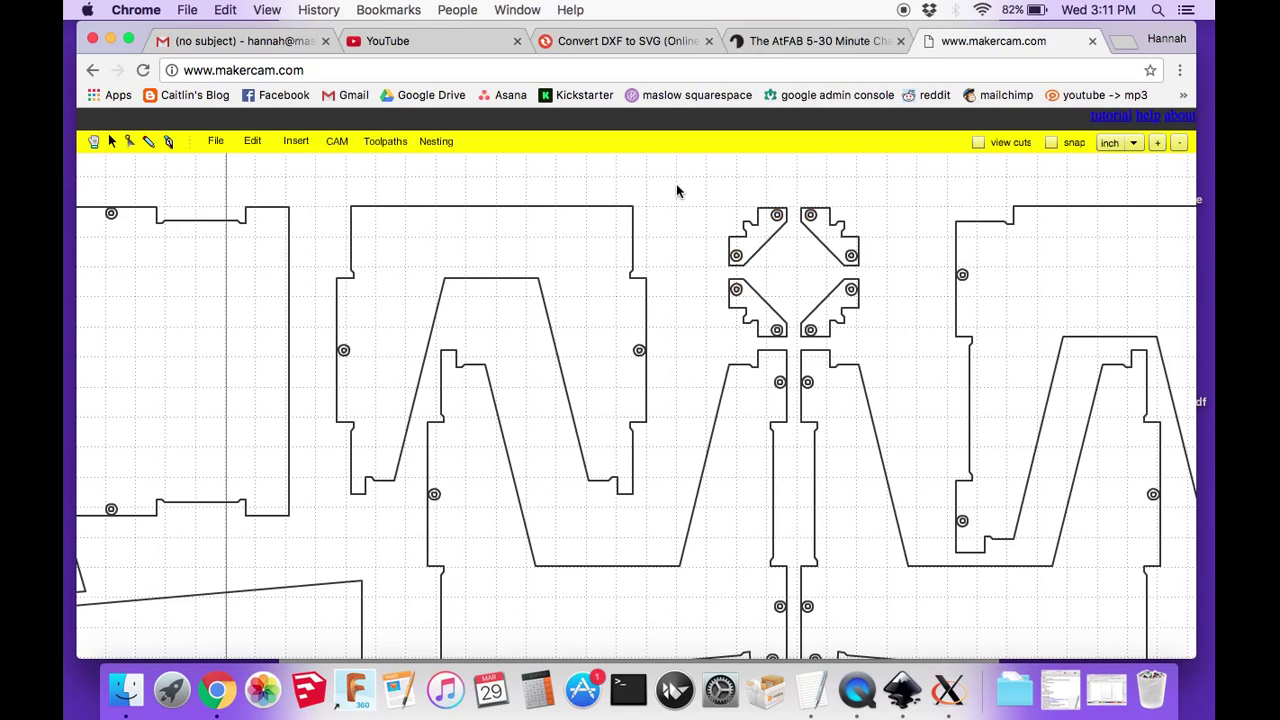